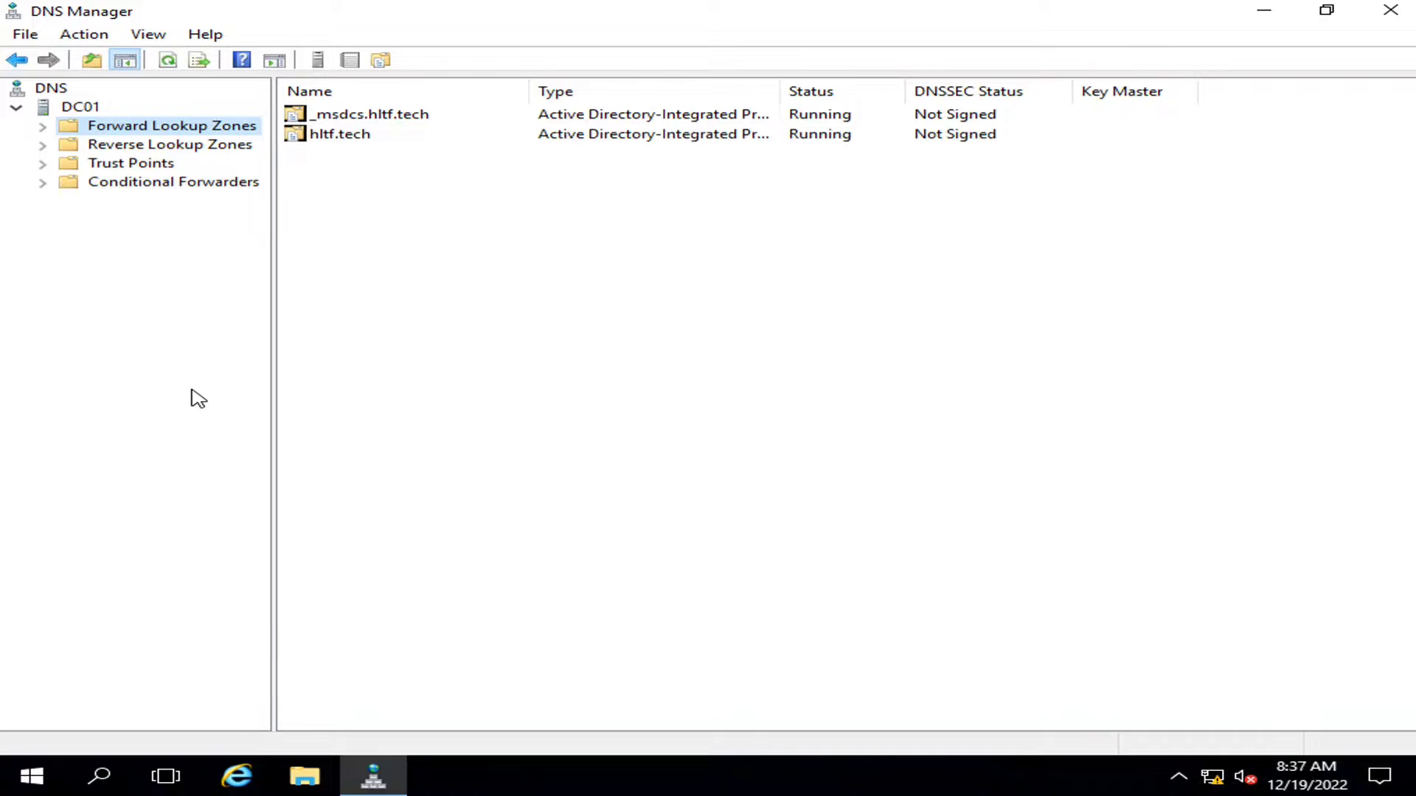
- Open the hltf.tech forward lookup zone and look through its host (A) records
left_click(43, 126)
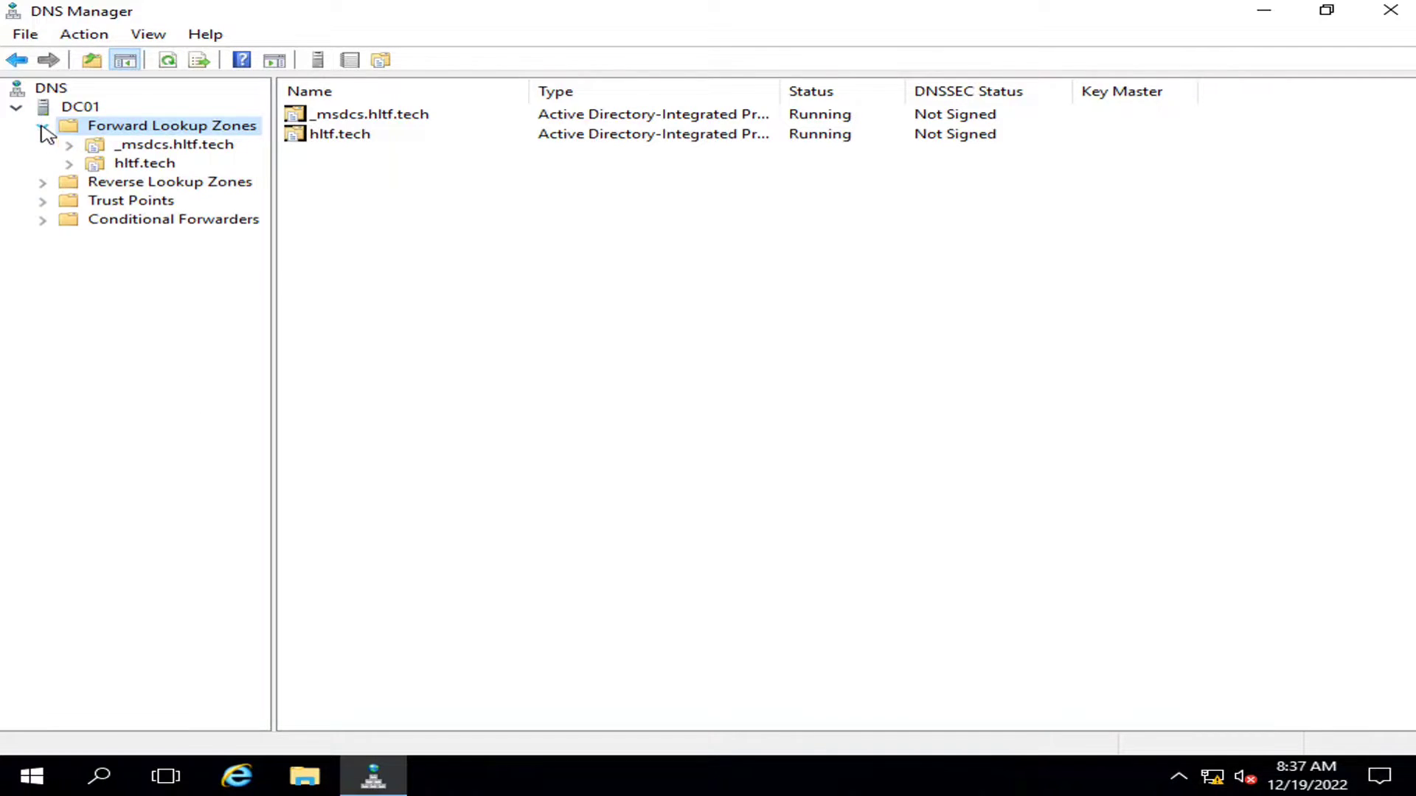
left_click(132, 164)
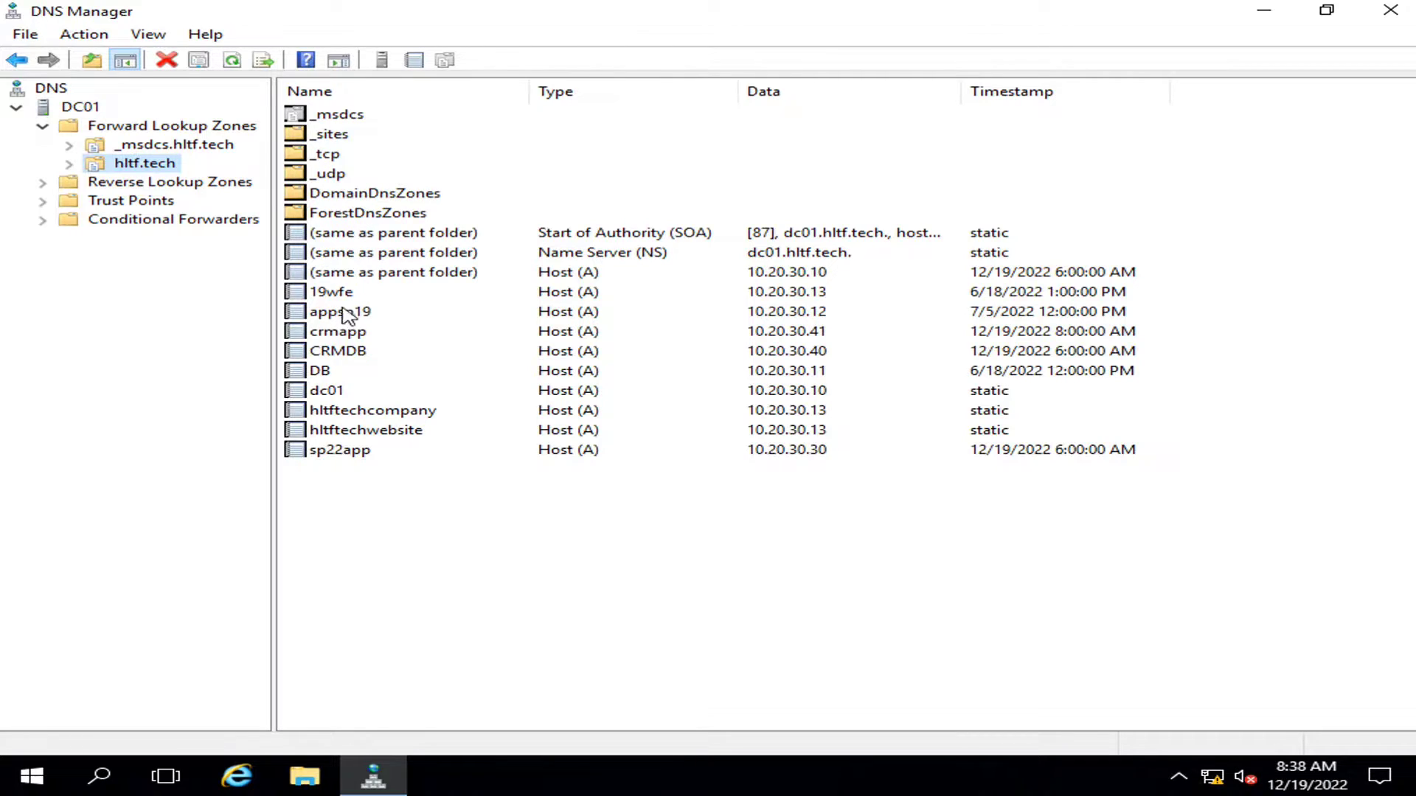
left_click(336, 450)
key("Up")
key("Up")
key("Up")
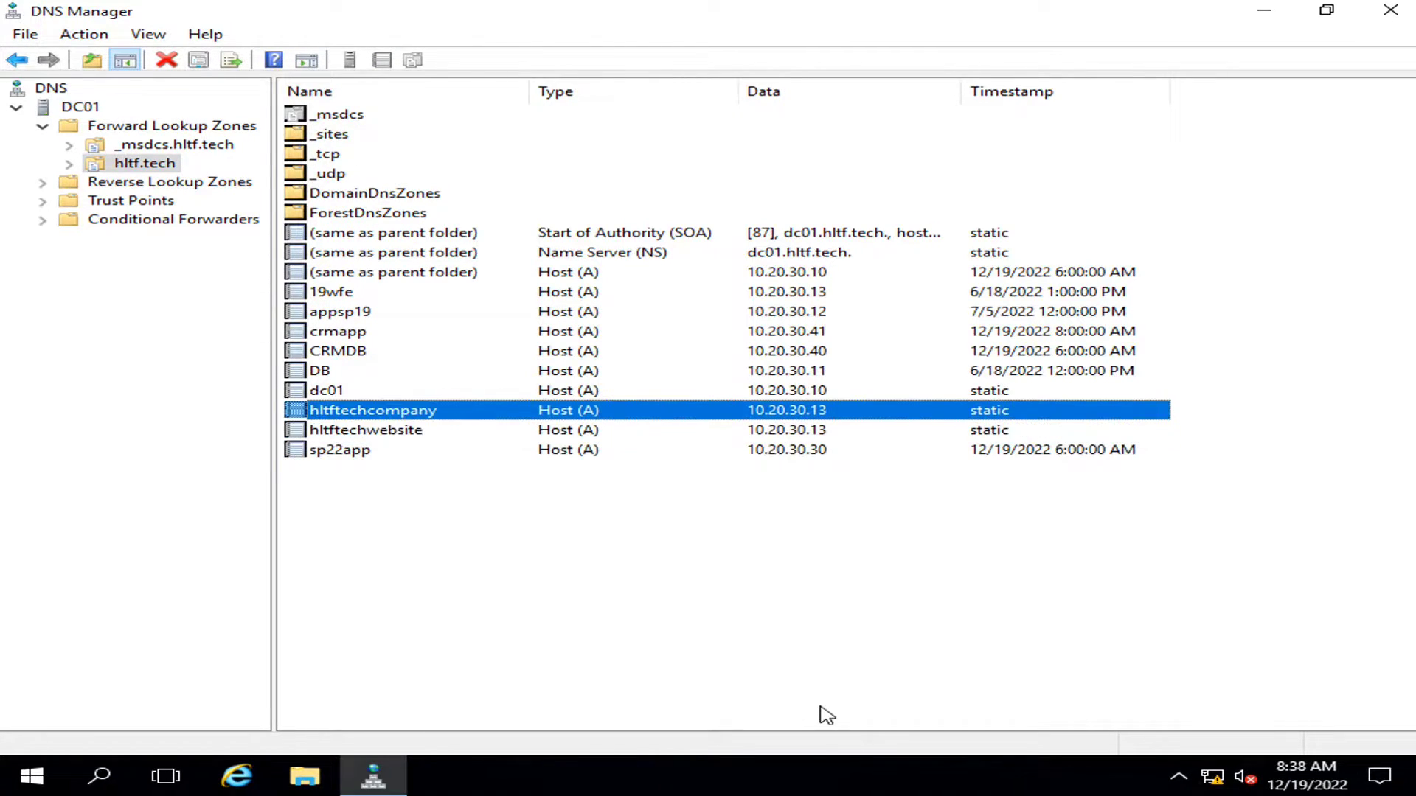
key("Up")
key("Up")
key("Up")
key("Up")
key("Up")
key("Up")
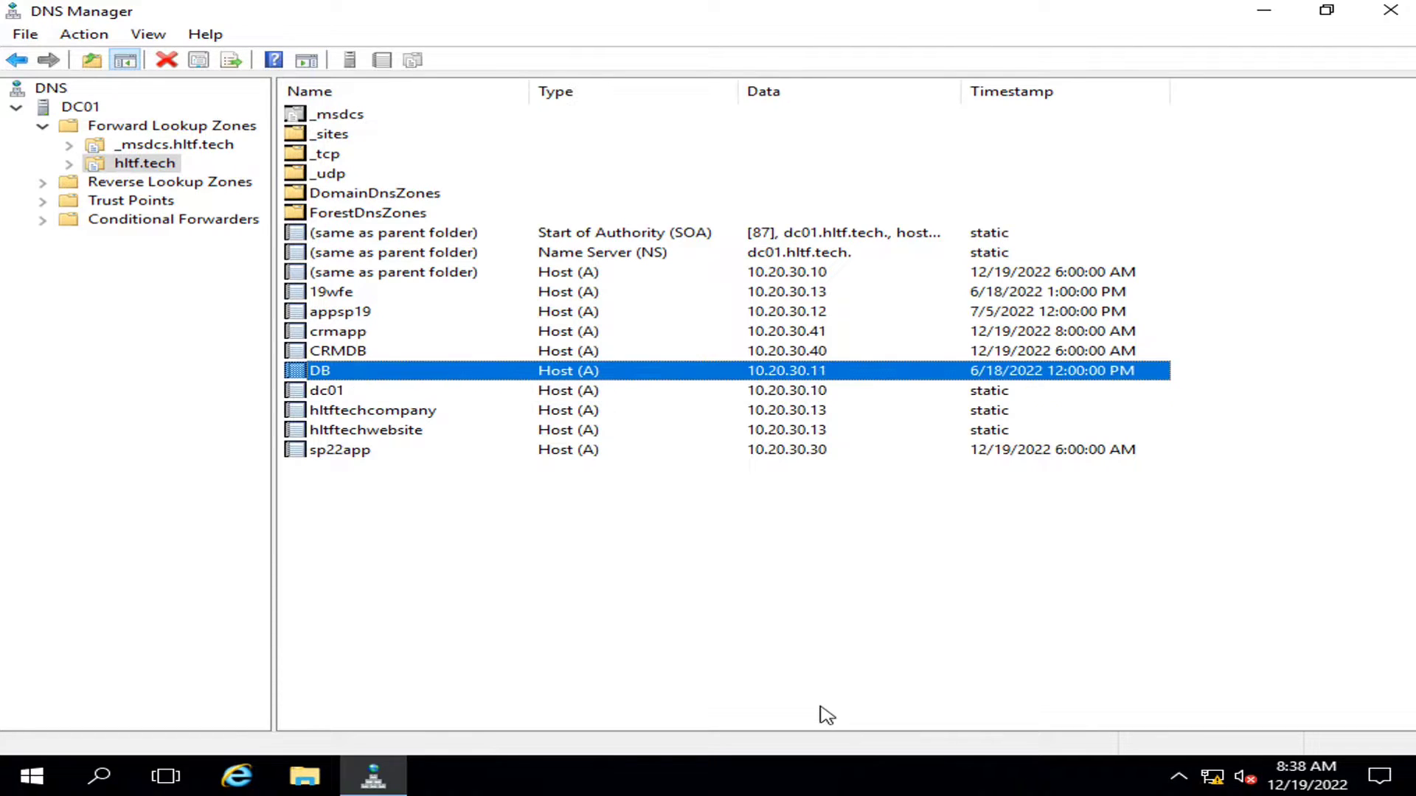
key("Down")
key("Down")
key("Down")
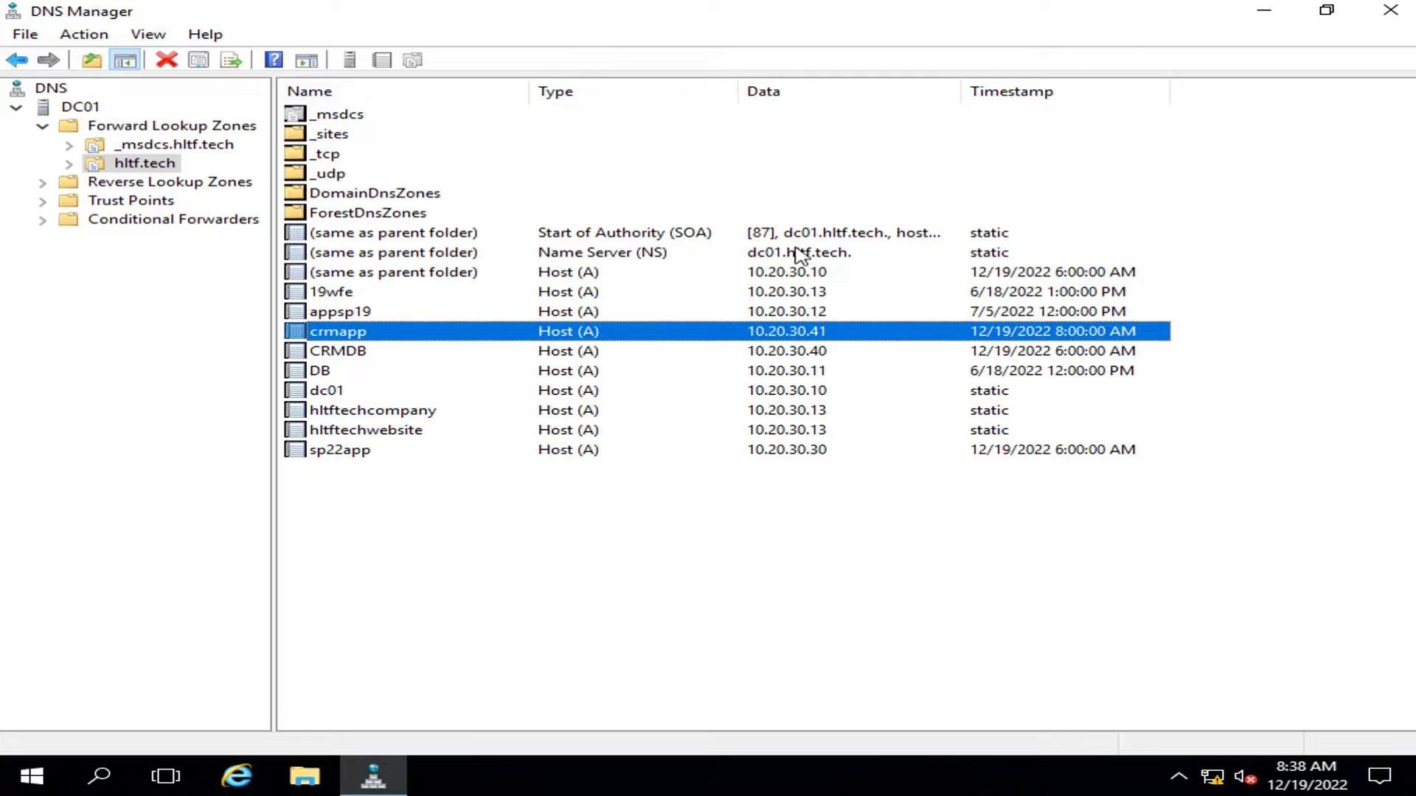
- Sort the hltf.tech records by data and examine the three hosts sharing 10.20.30.13, as well as the crmapp host
left_click(783, 95)
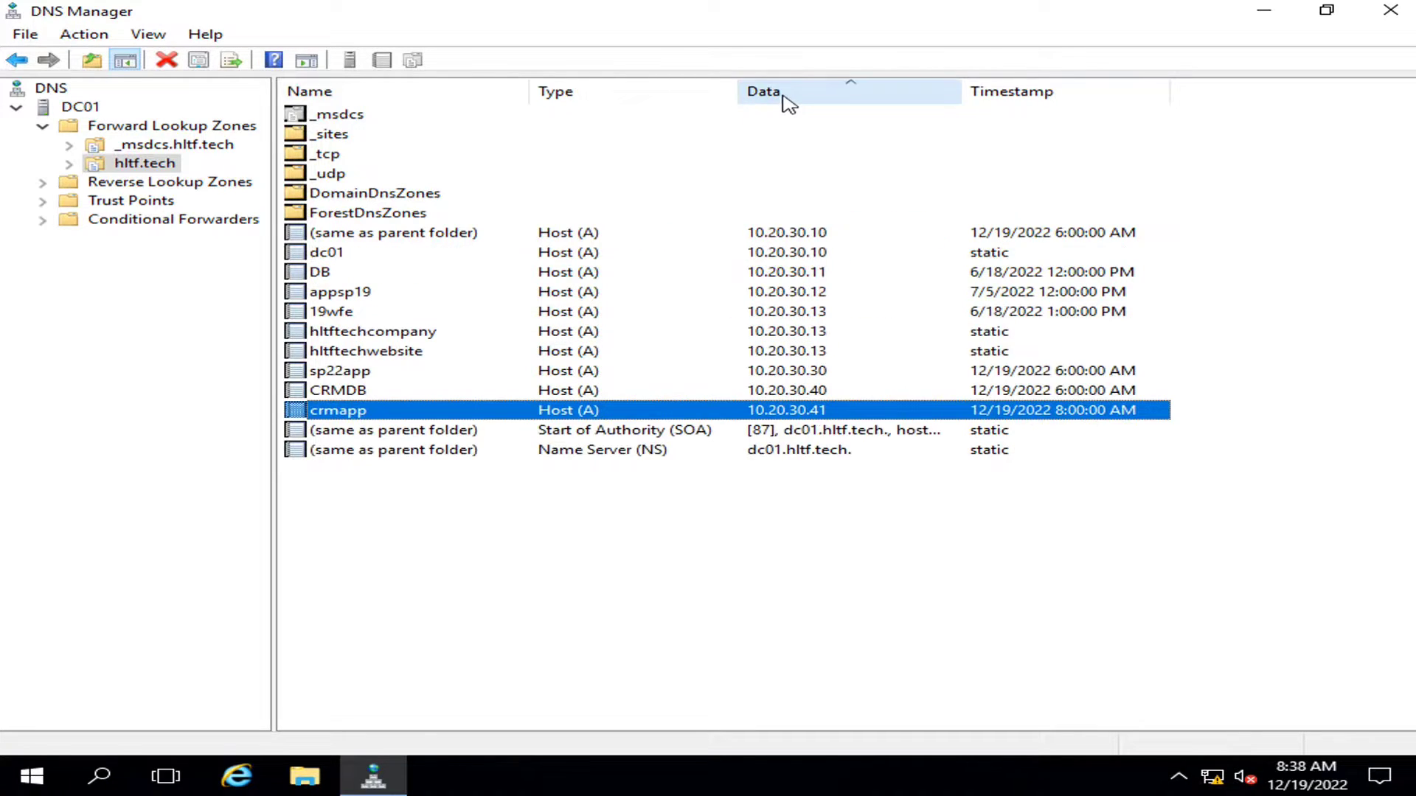
left_click(799, 311)
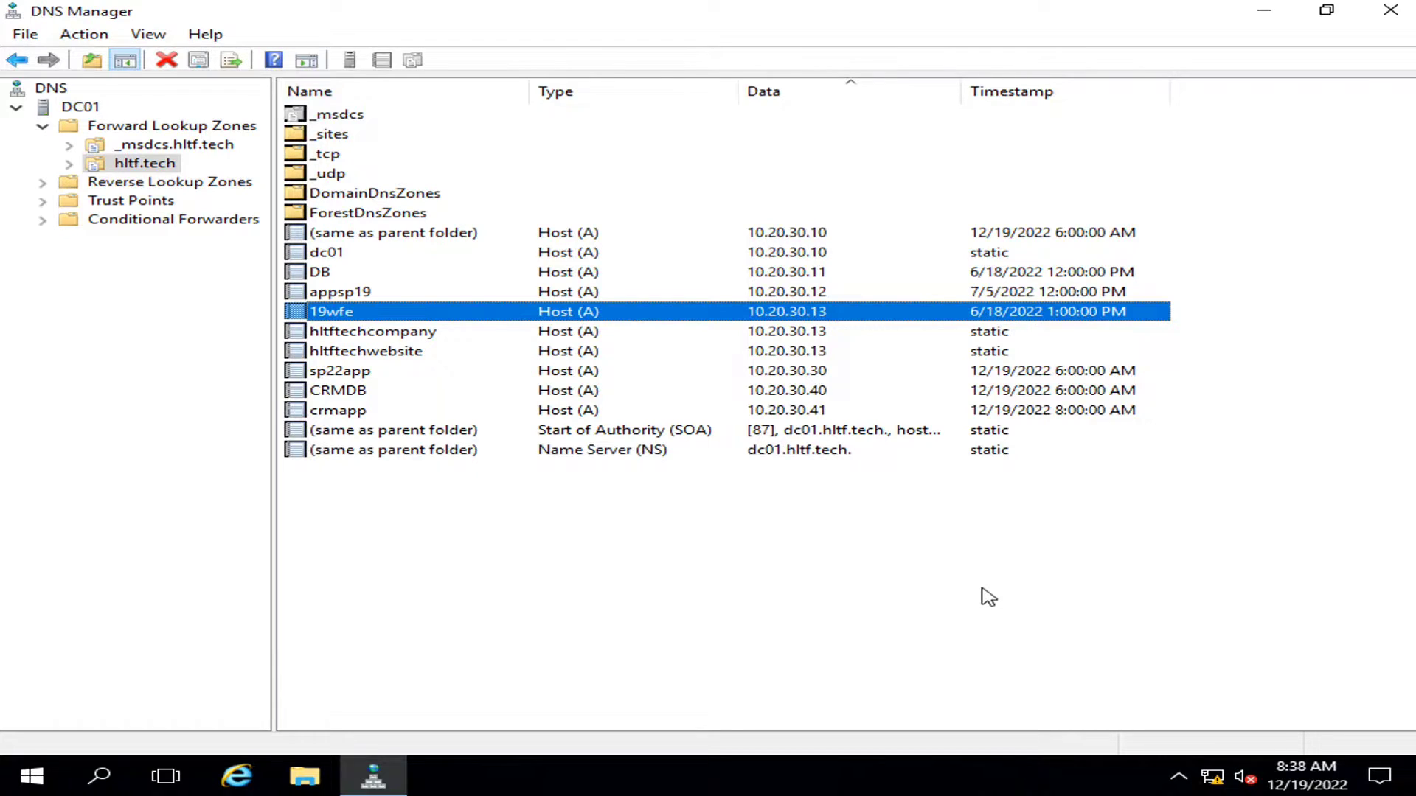
key("shift+Down")
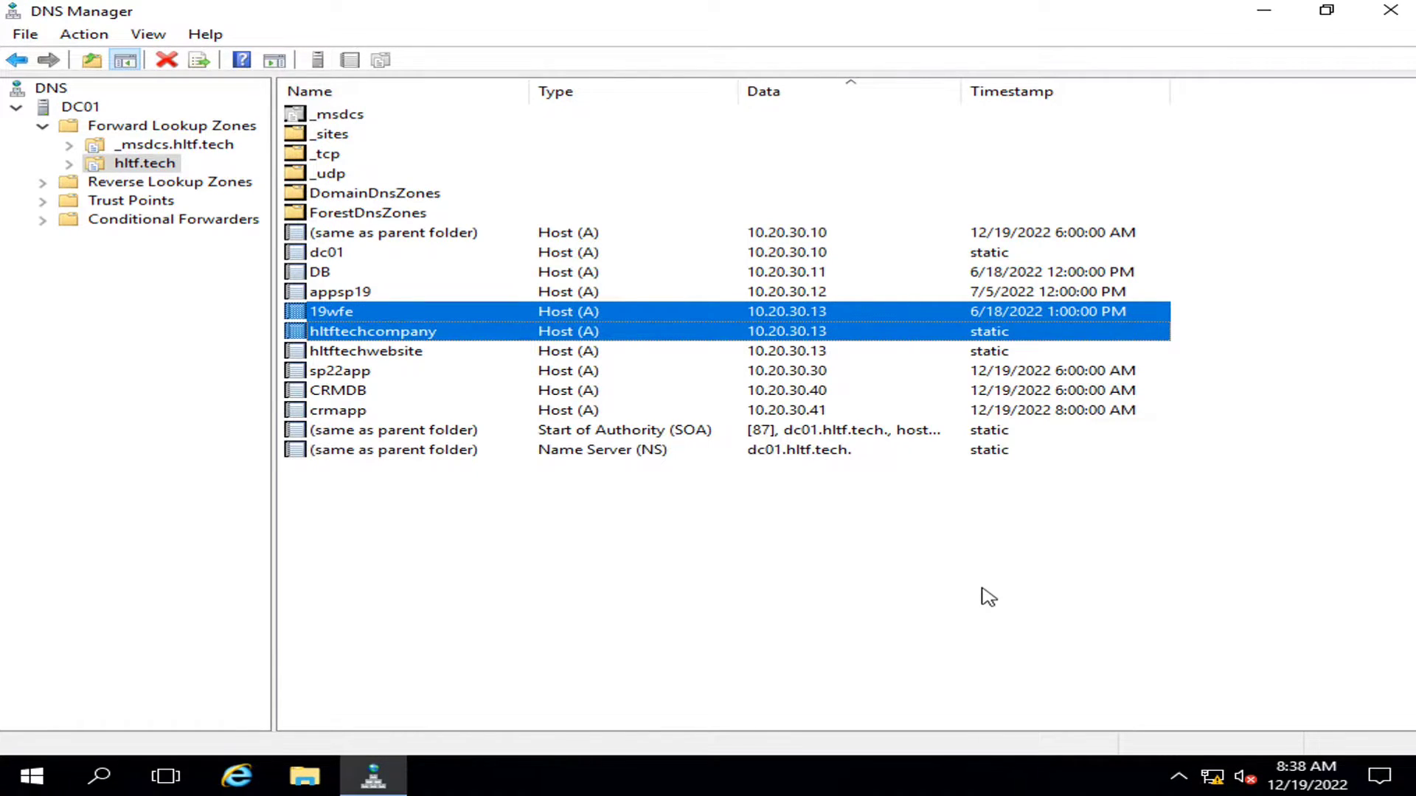
key("shift+Down")
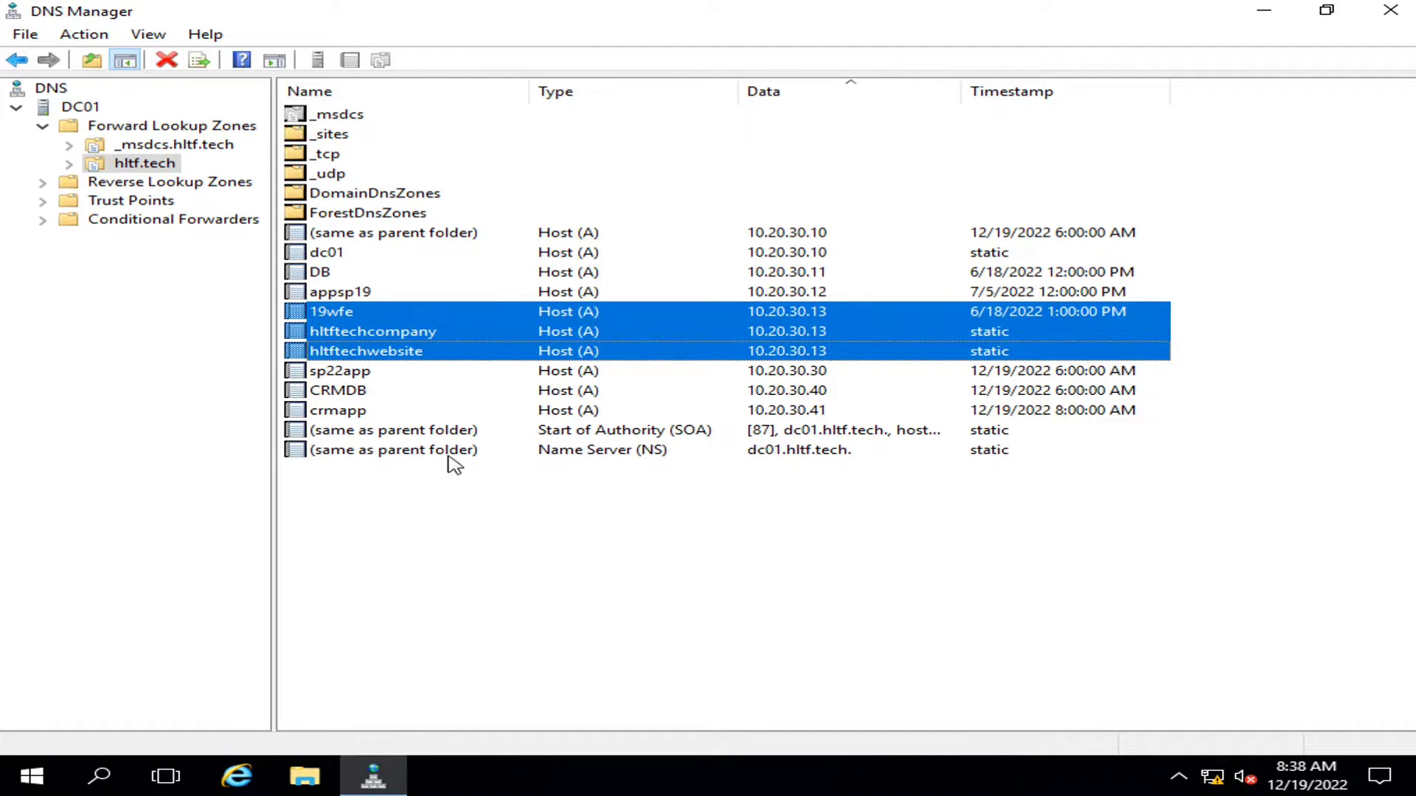
left_click(777, 644)
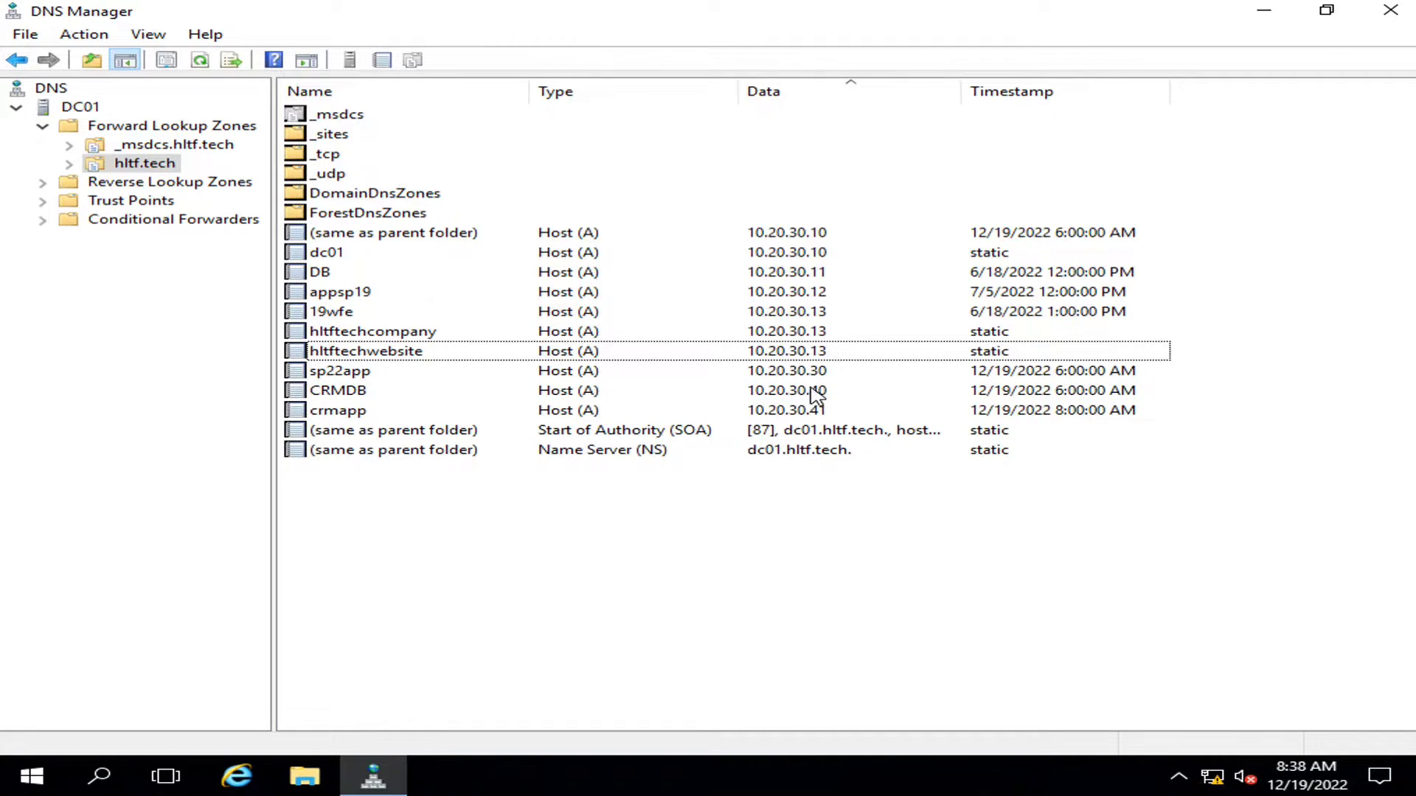
left_click(787, 415)
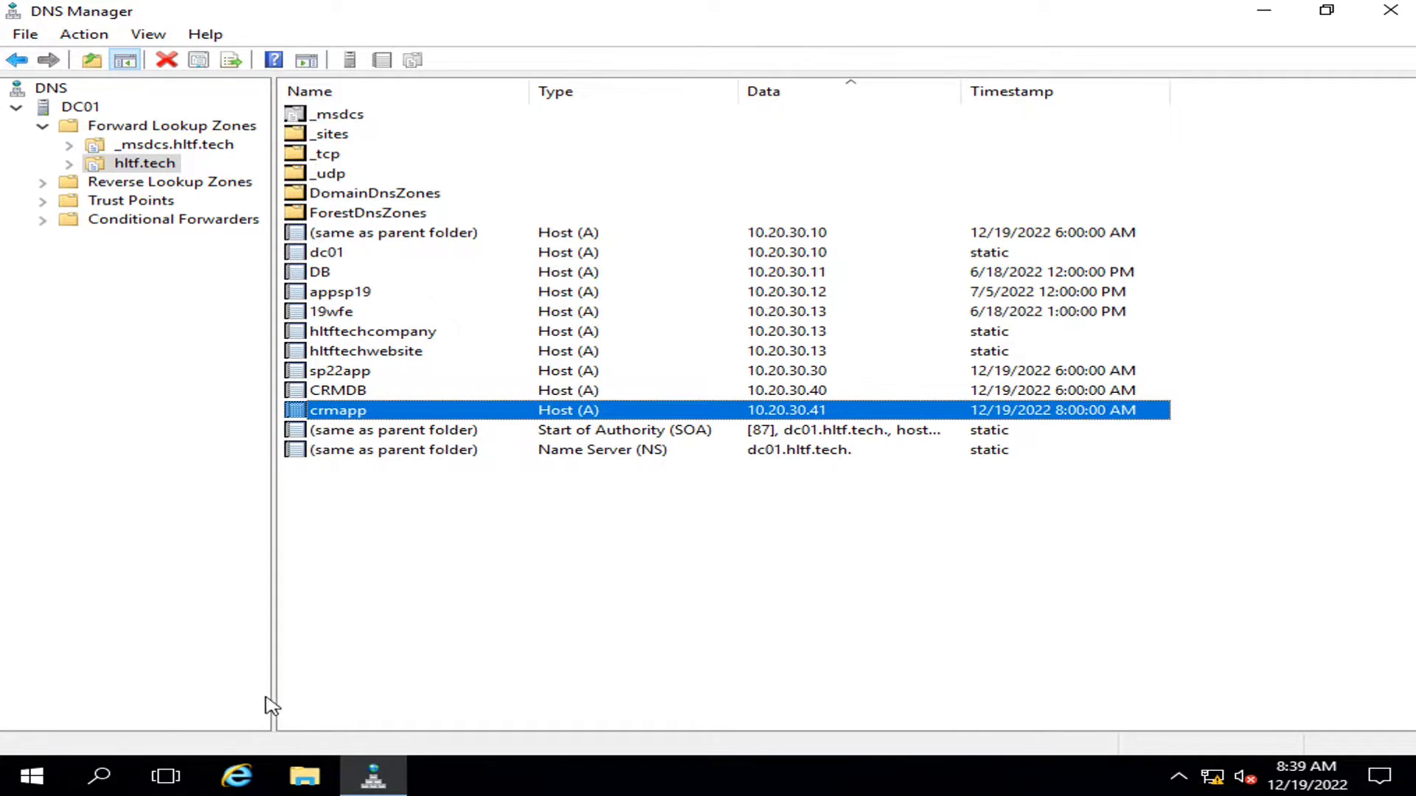
- Open a Command Prompt, narrow its window and place it below the host records so both can be read
key("super")
type("cmd")
key("Return")
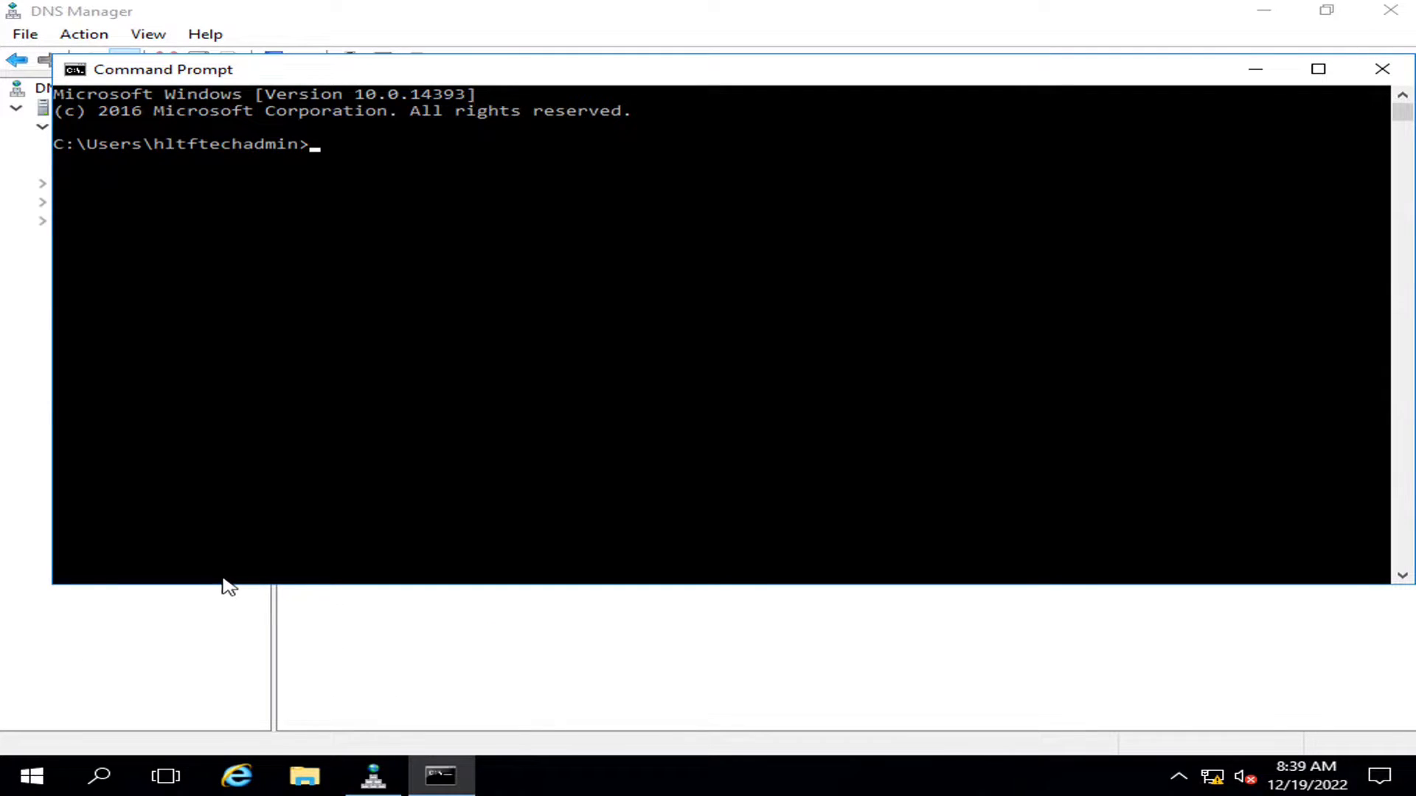
left_click_drag(708, 72, 771, 345)
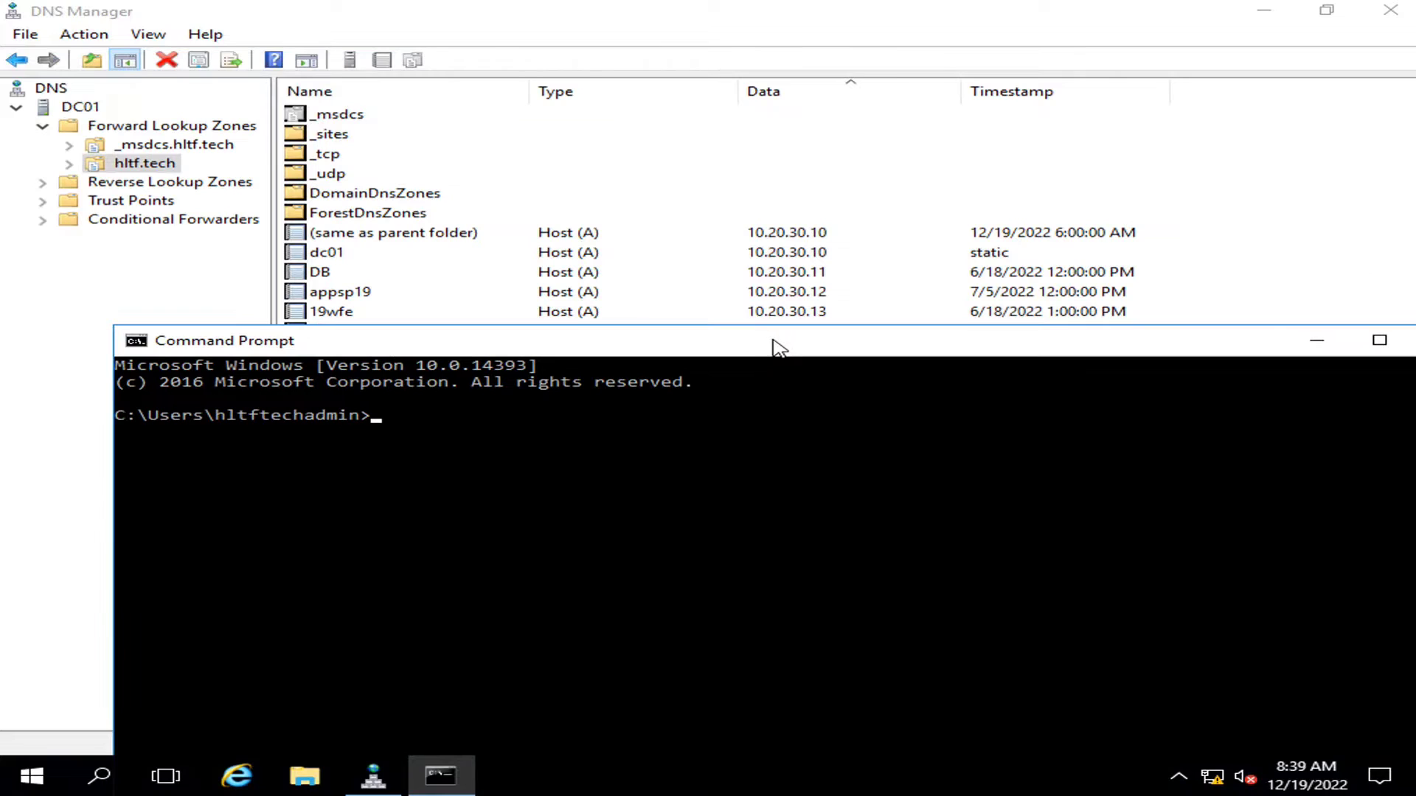
left_click_drag(1084, 351, 909, 267)
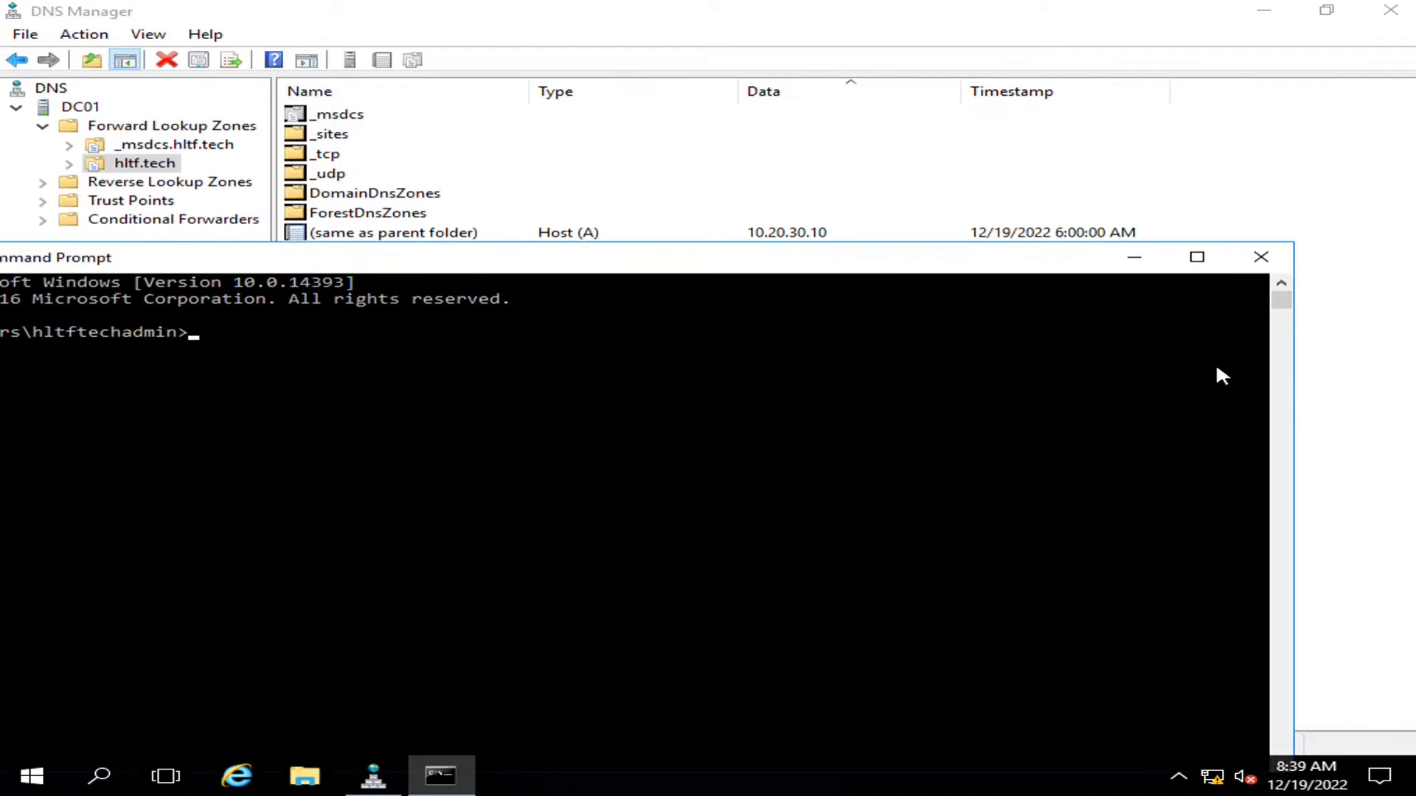
left_click_drag(1283, 395, 904, 399)
left_click_drag(487, 267, 925, 472)
- Start nslookup and run a reverse lookup of 10.20.30.13
type("ns")
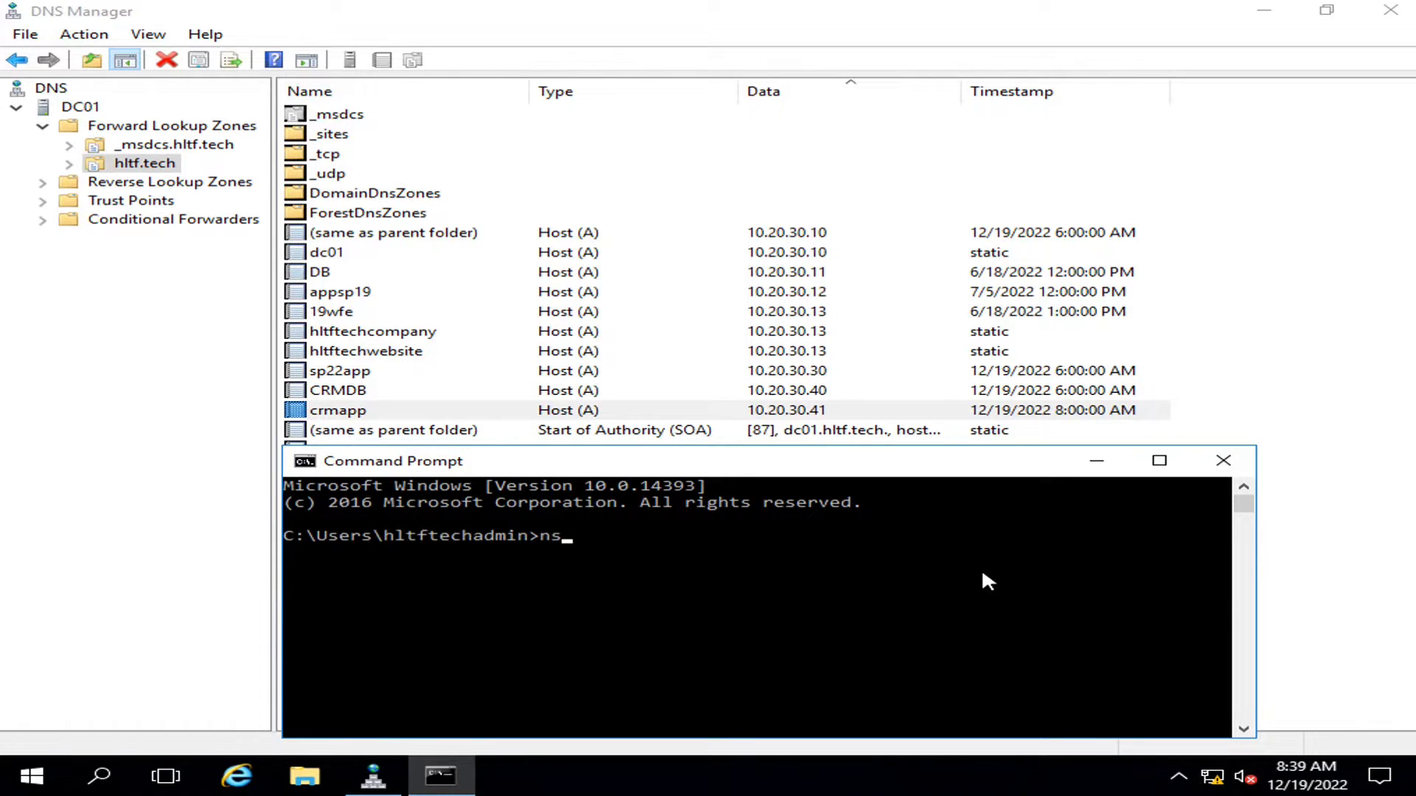
type("lookup")
key("Return")
type("10.")
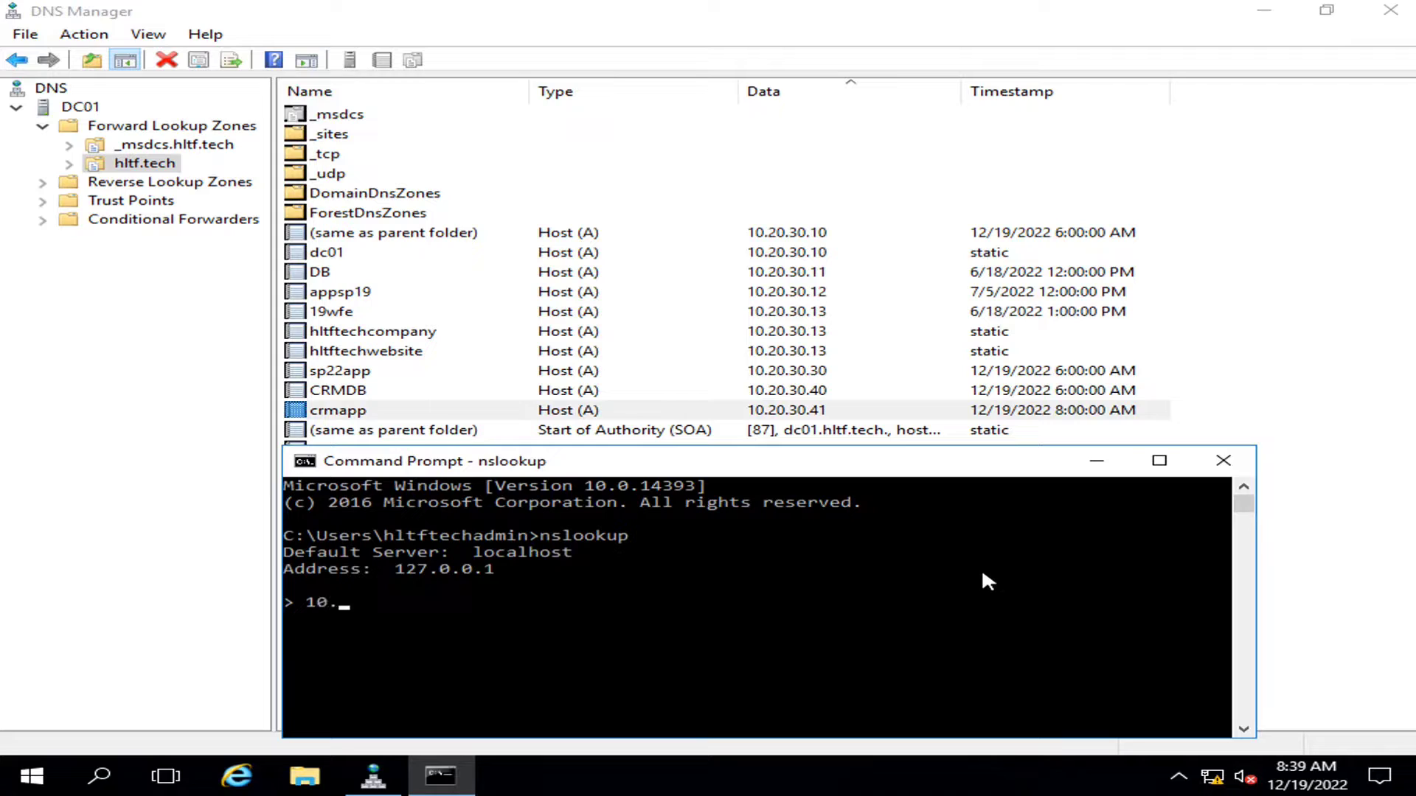
type("20.30.13")
key("Return")
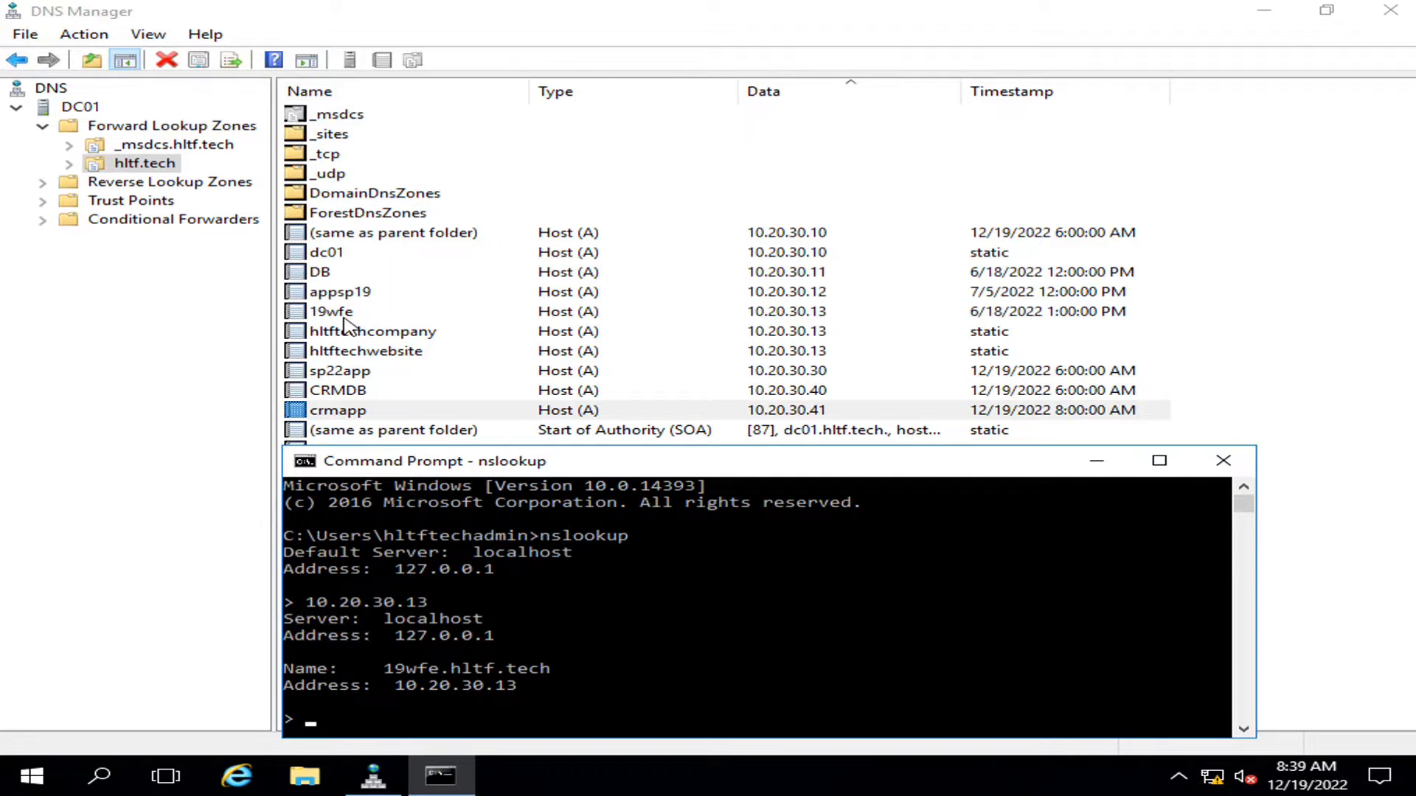
- Repeat the reverse lookup of 10.20.30.13 in nslookup, leaving the input line empty
key("Up")
key("Return")
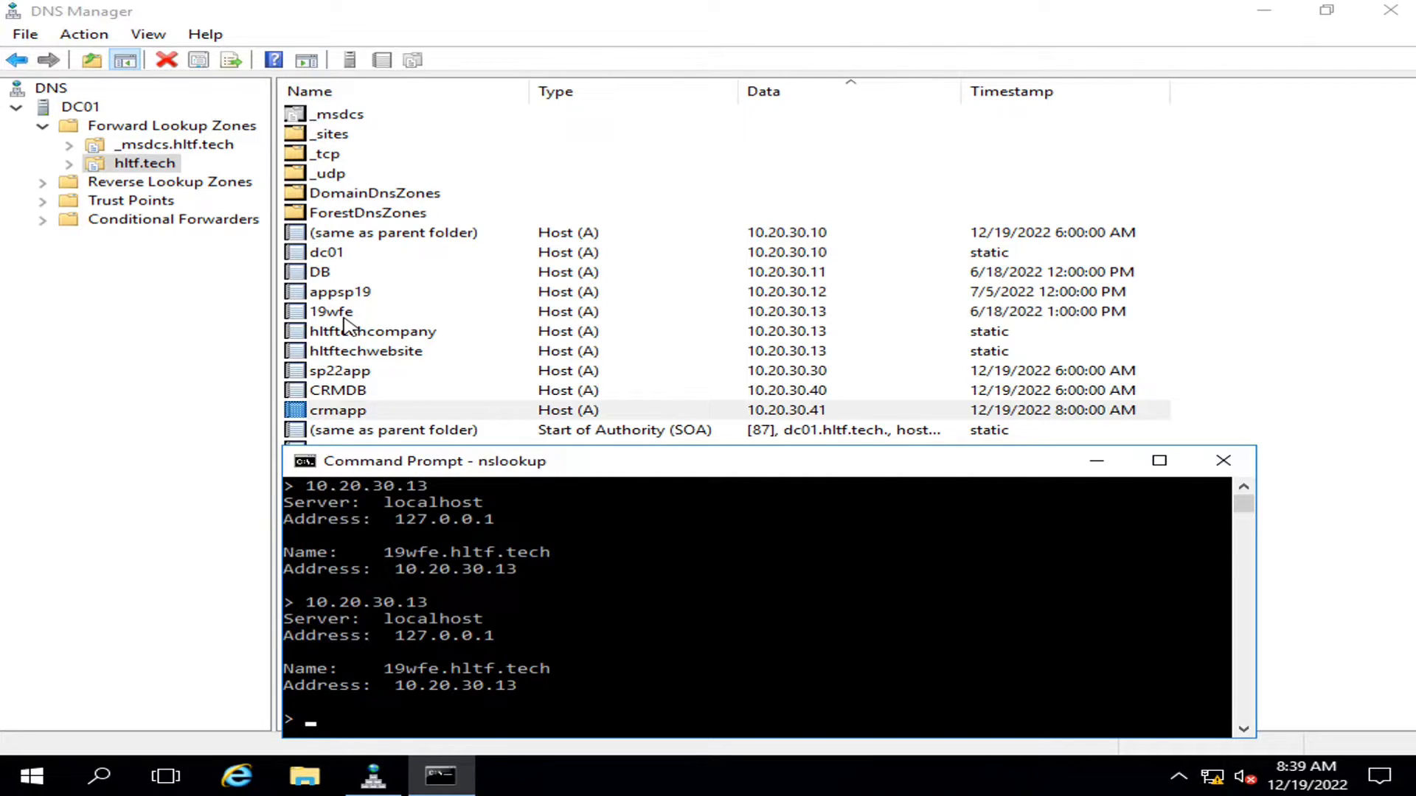
key("Up")
key("Escape")
key("Up")
key("Escape")
key("Up")
key("Escape")
- Compare the 19wfe, hltftechcompany and hltftechwebsite host records with the nslookup output for 10.20.30.13
left_click(337, 312)
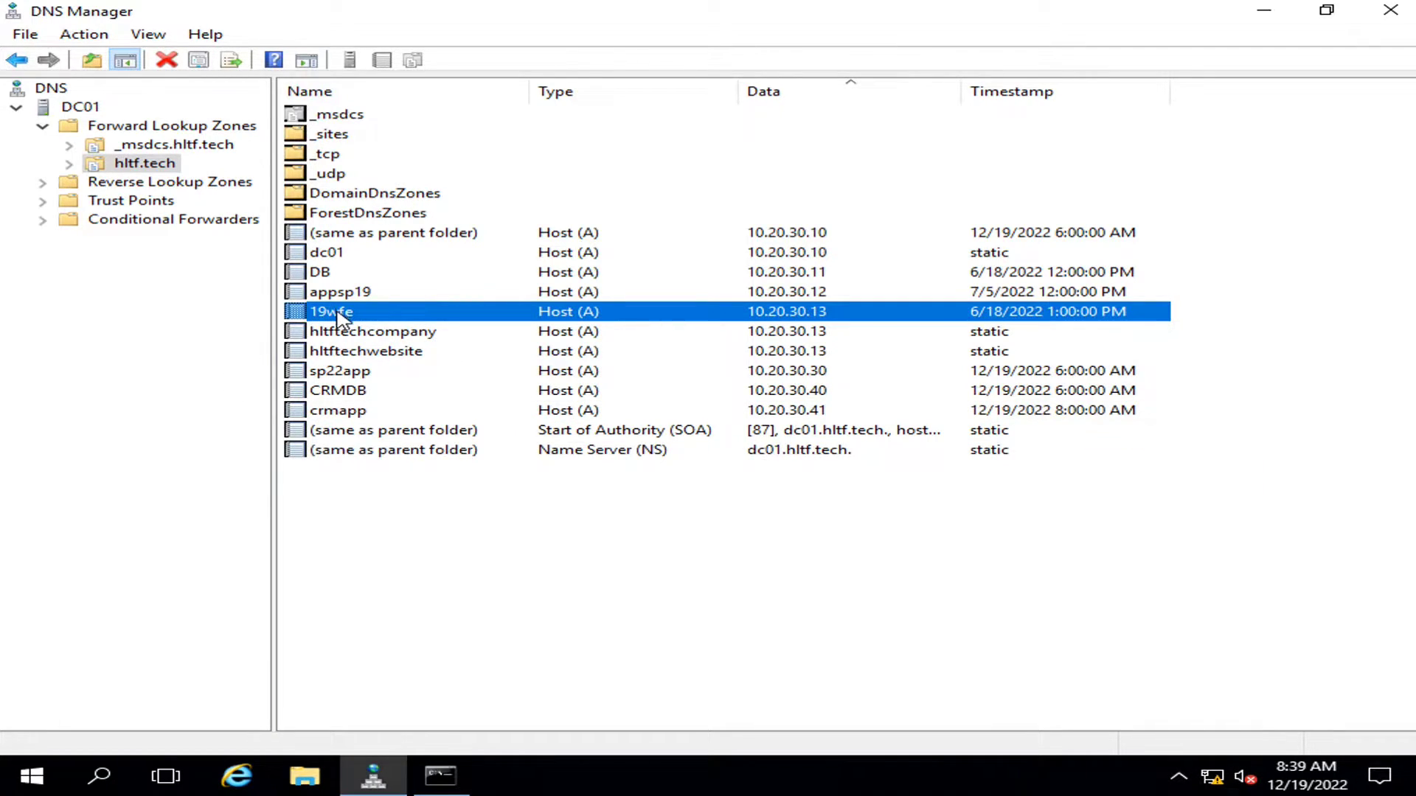
left_click(344, 331)
left_click(348, 352)
left_click(351, 332)
left_click(352, 353)
left_click(353, 331)
left_click(354, 352)
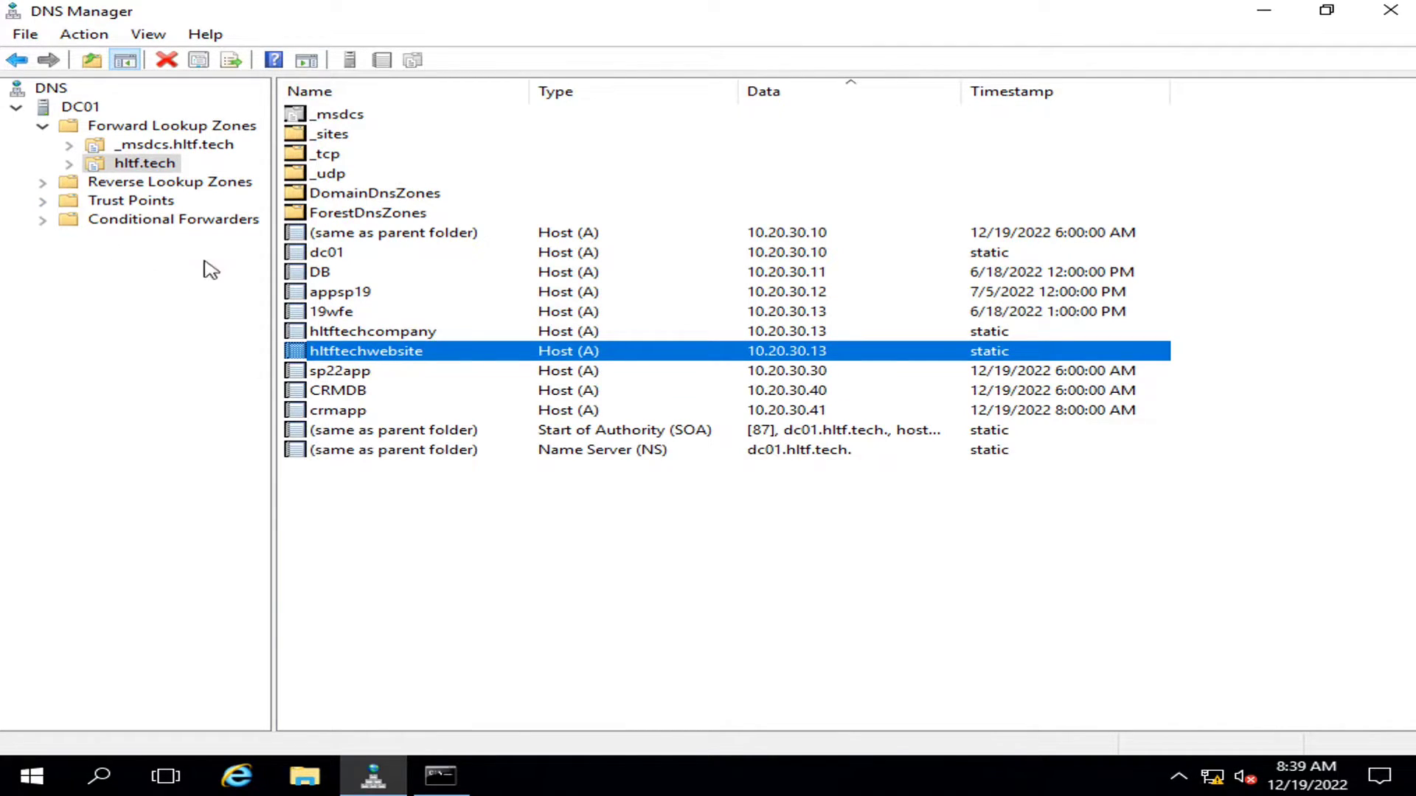
left_click(452, 759)
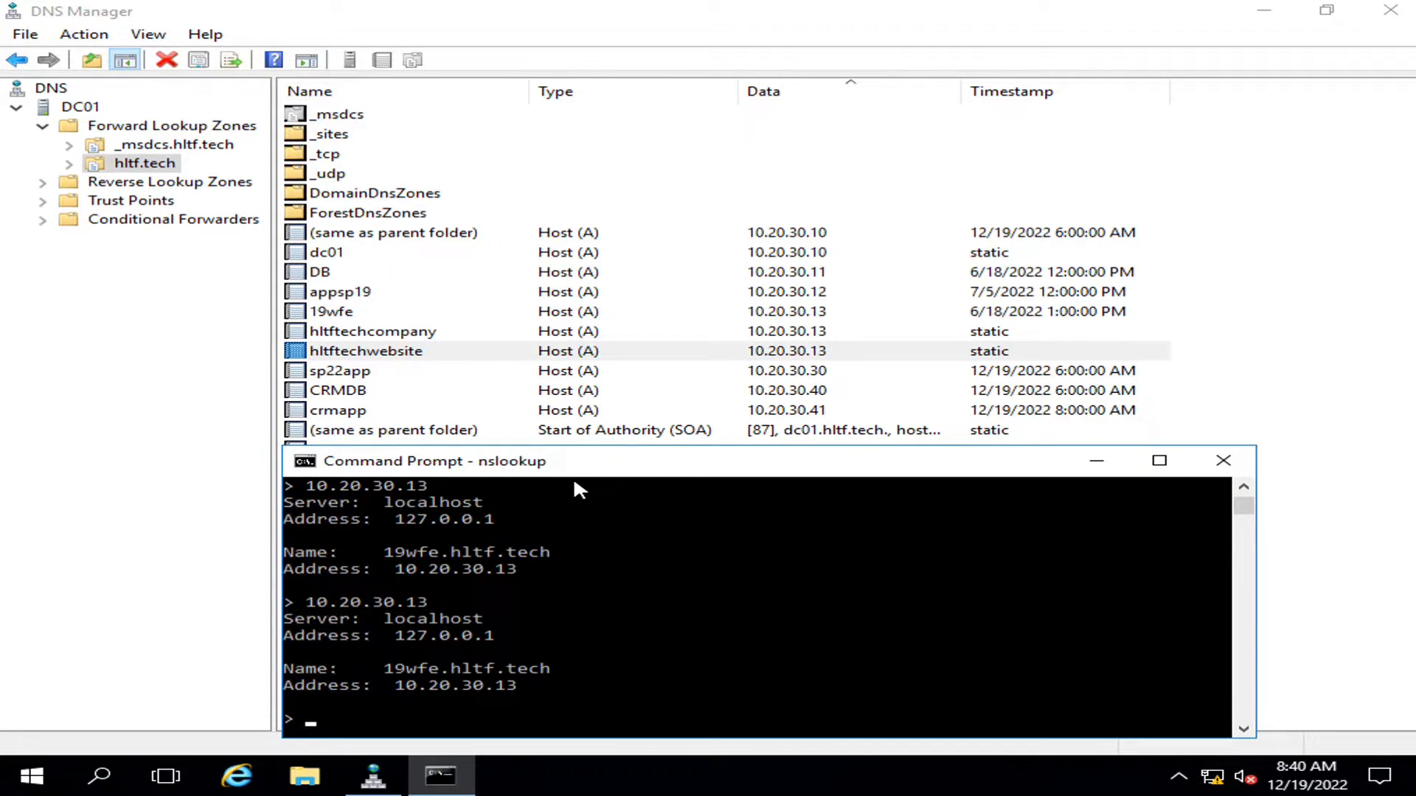
key("Up")
key("Escape")
- Open the 30.20.10.in-addr.arpa reverse lookup zone, sort its records by name and select the 10.20.30.13 pointer
left_click(41, 185)
left_click(71, 207)
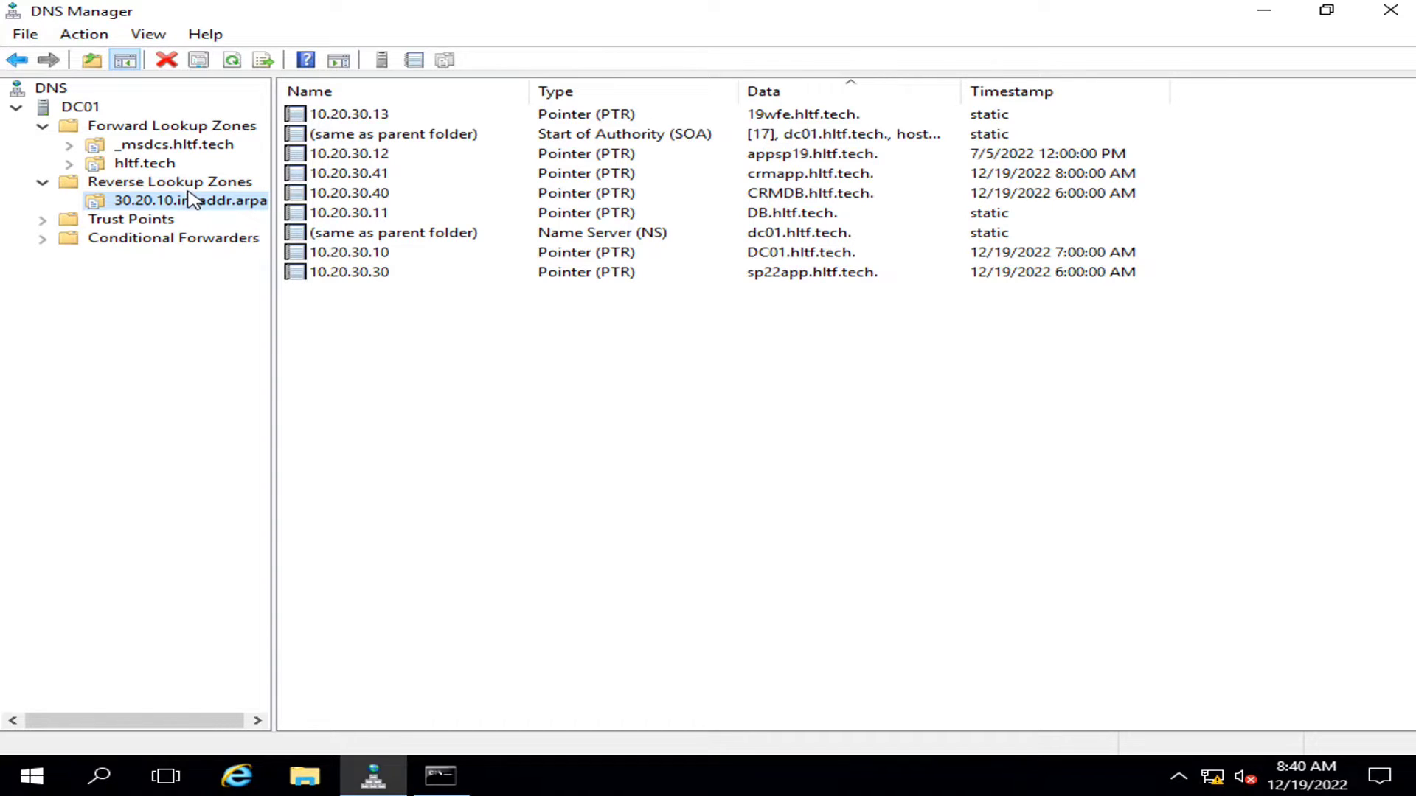
left_click(466, 93)
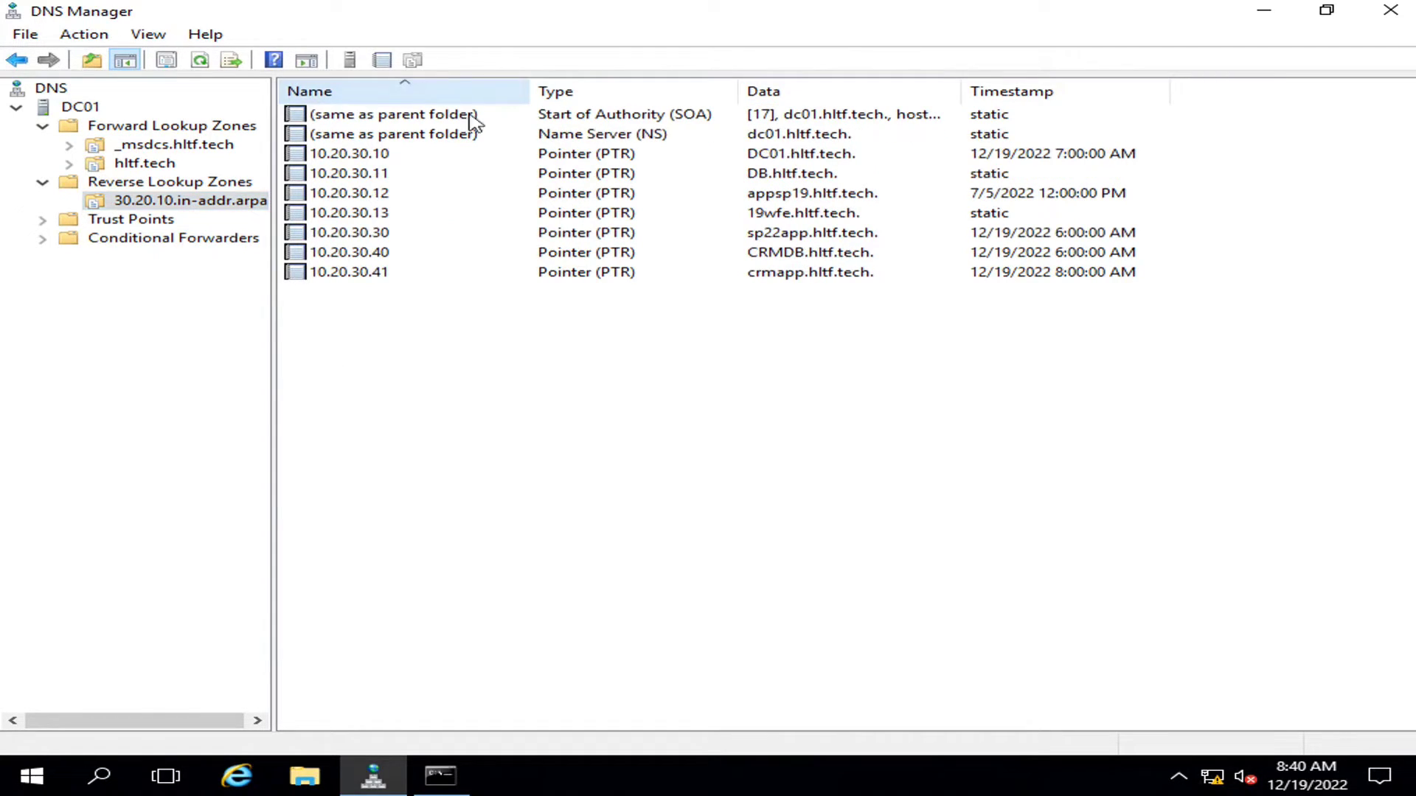
left_click(384, 221)
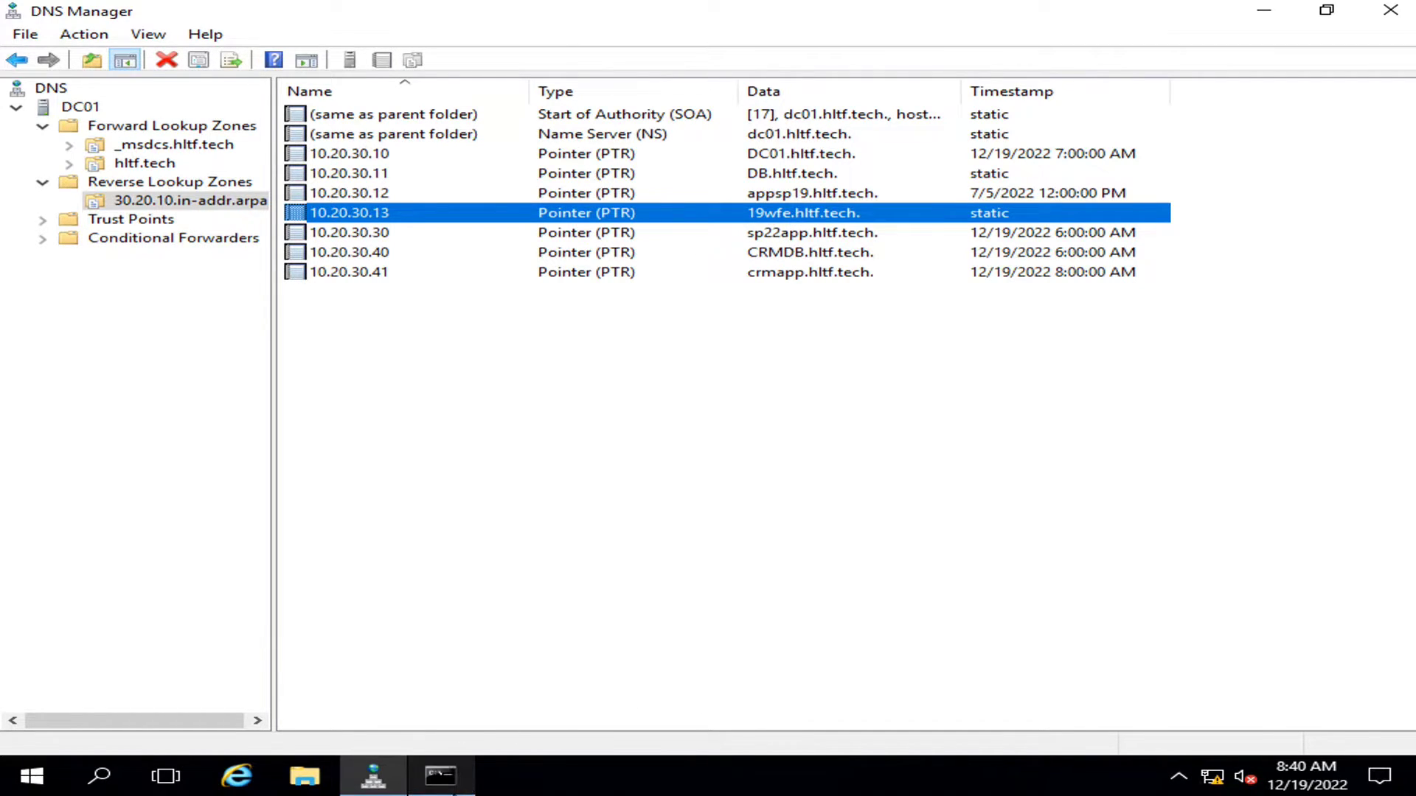
- Check the nslookup output for 10.20.30.13 against the selected pointer record, and minimize the Command Prompt
left_click(440, 775)
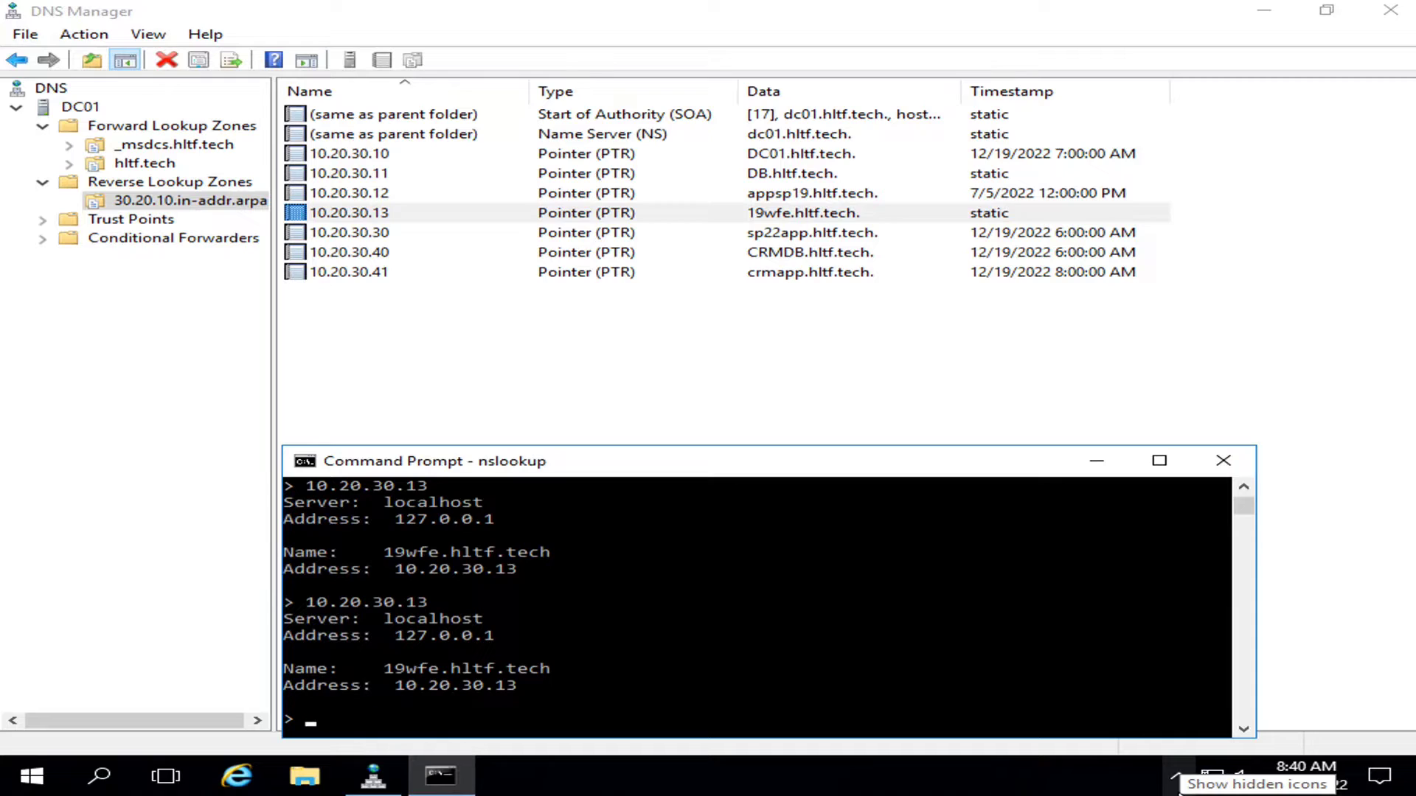
key("Up")
key("Escape")
key("Up")
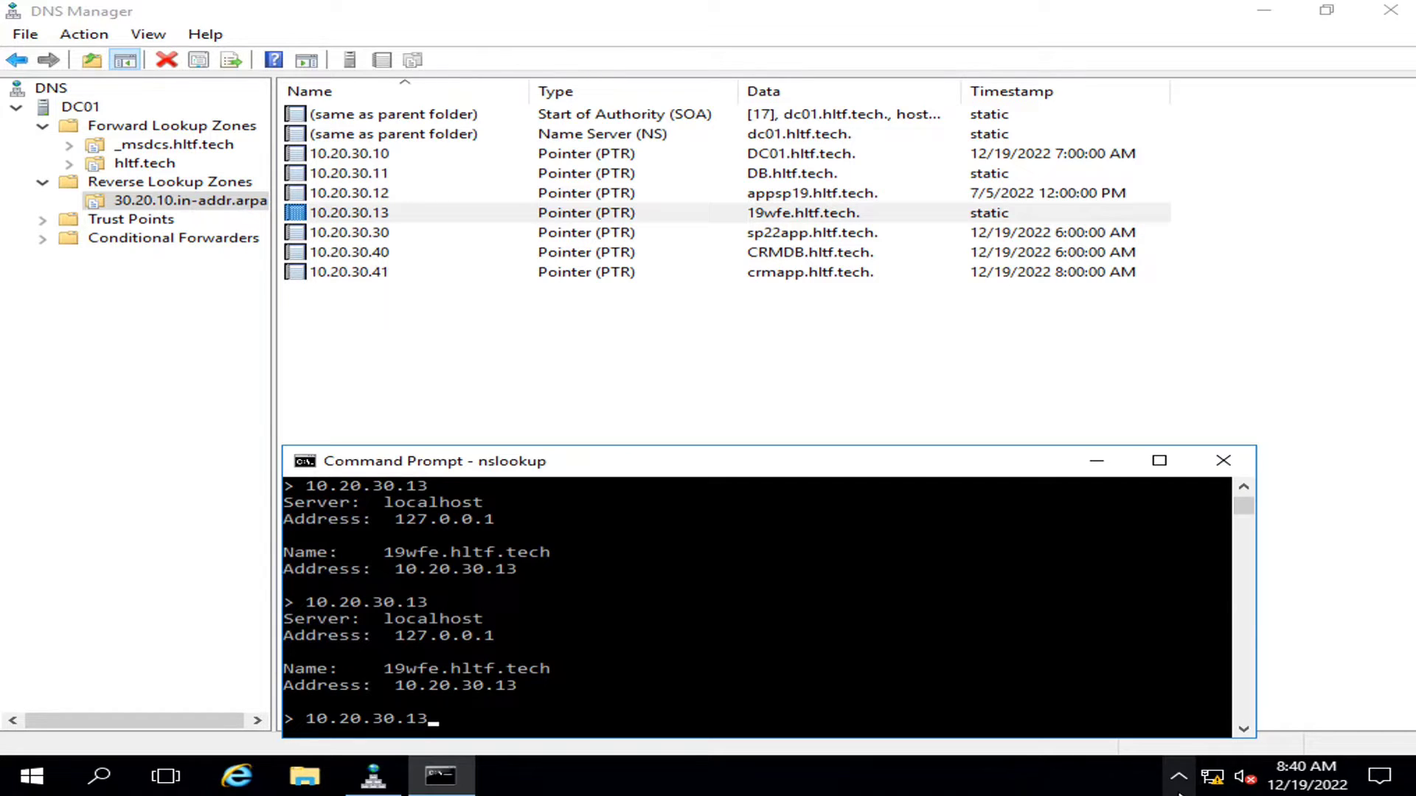
key("Escape")
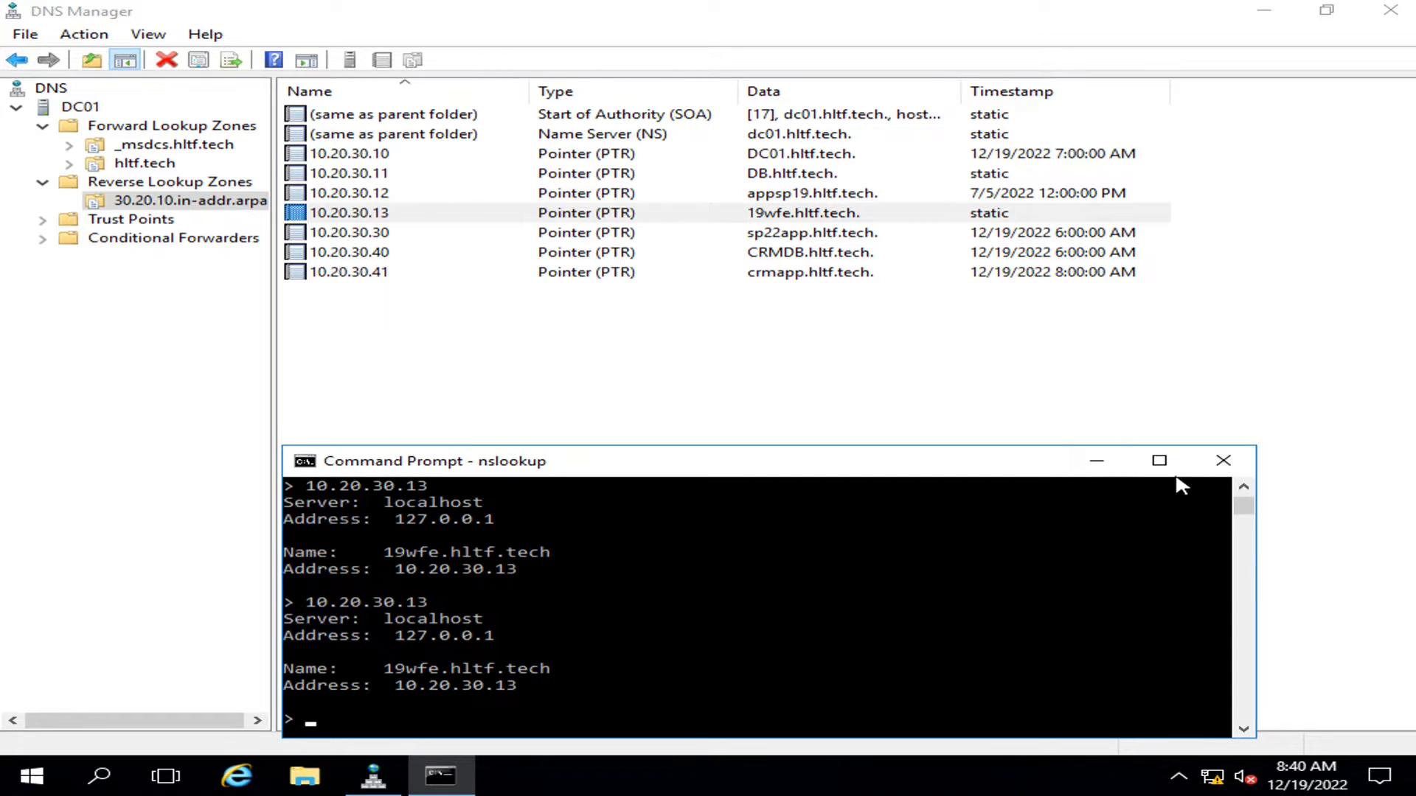
left_click(1096, 461)
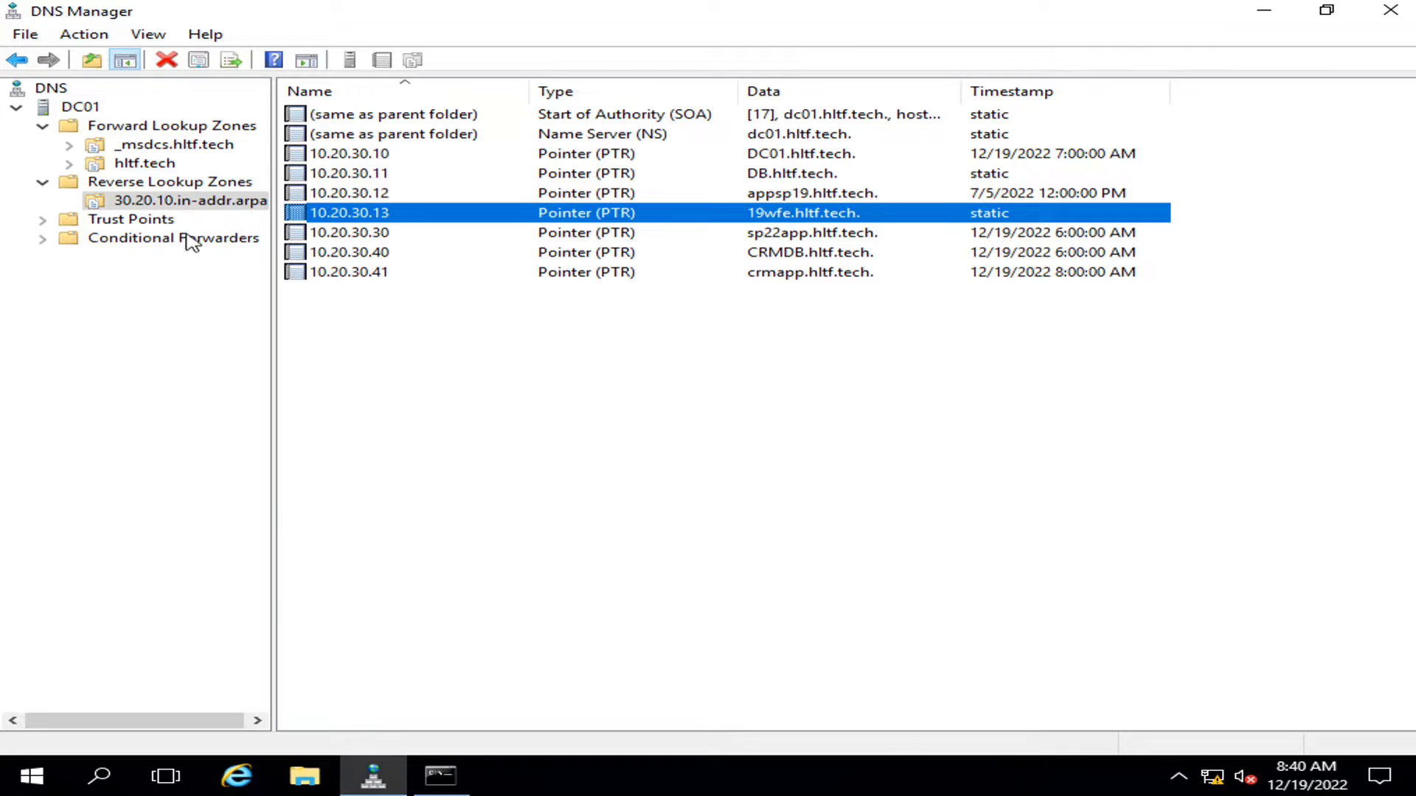
- Create a pointer (PTR) record in the 30.20.10.in-addr.arpa zone for 10.20.30.13, browsing to the host hltftechcompany.hltf.tech
right_click(174, 207)
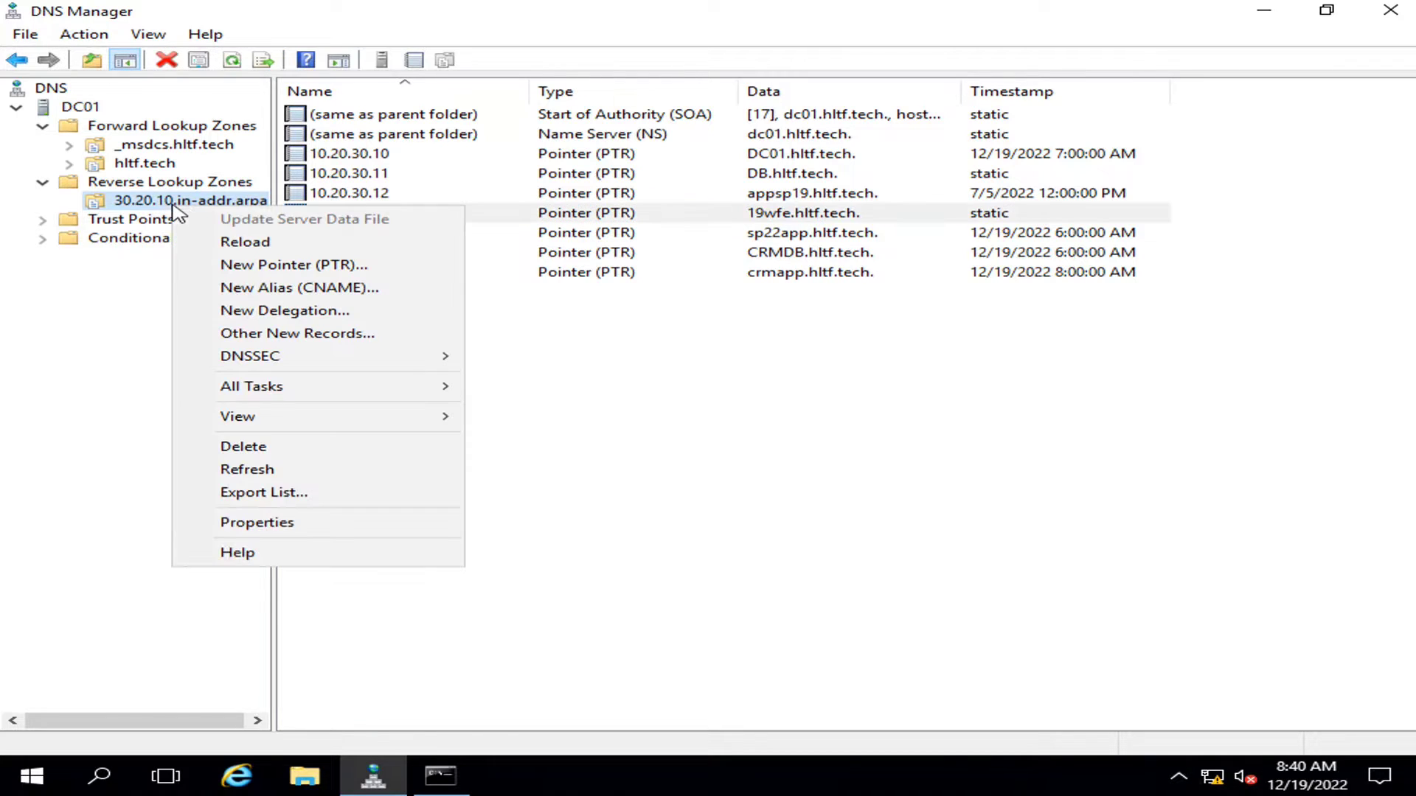
left_click(233, 266)
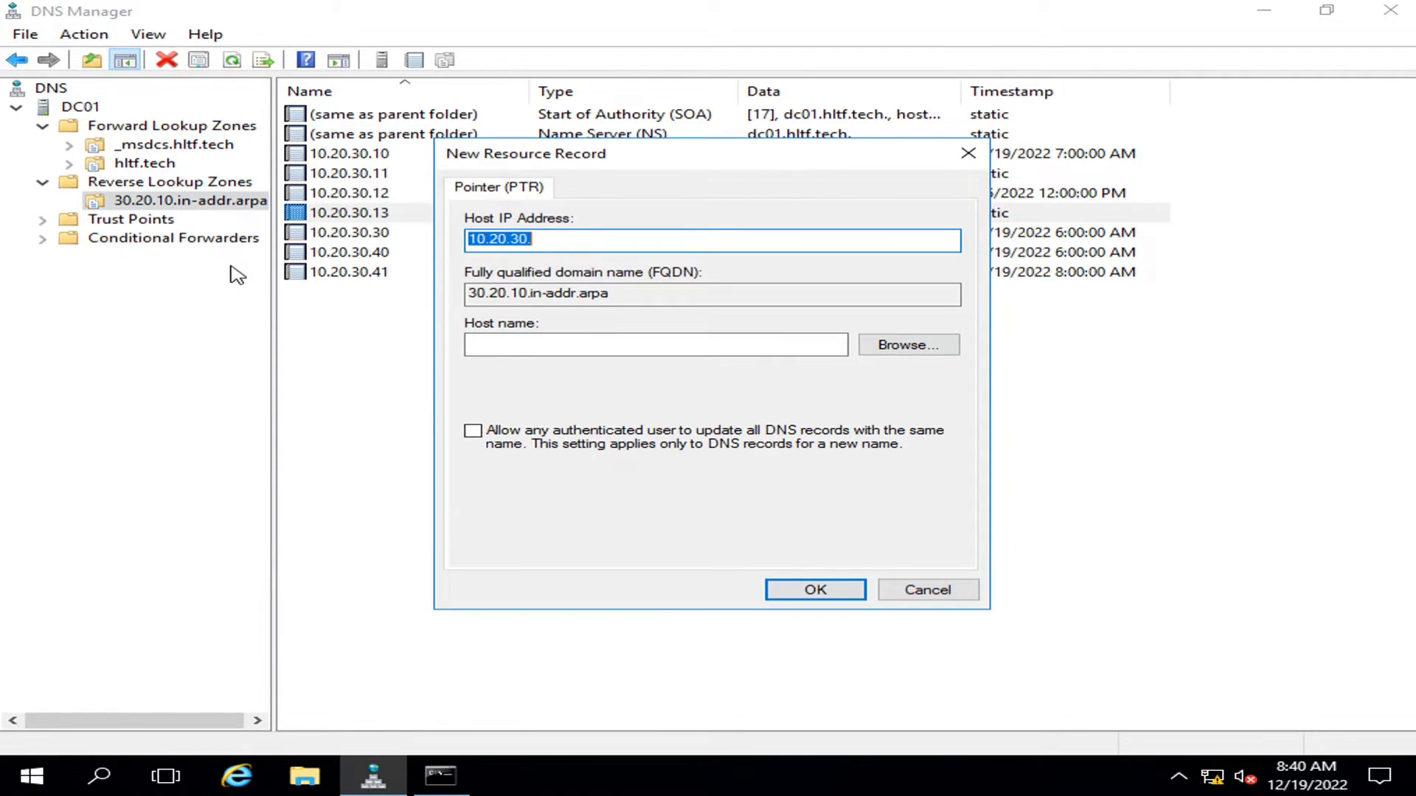
left_click(667, 245)
type("19")
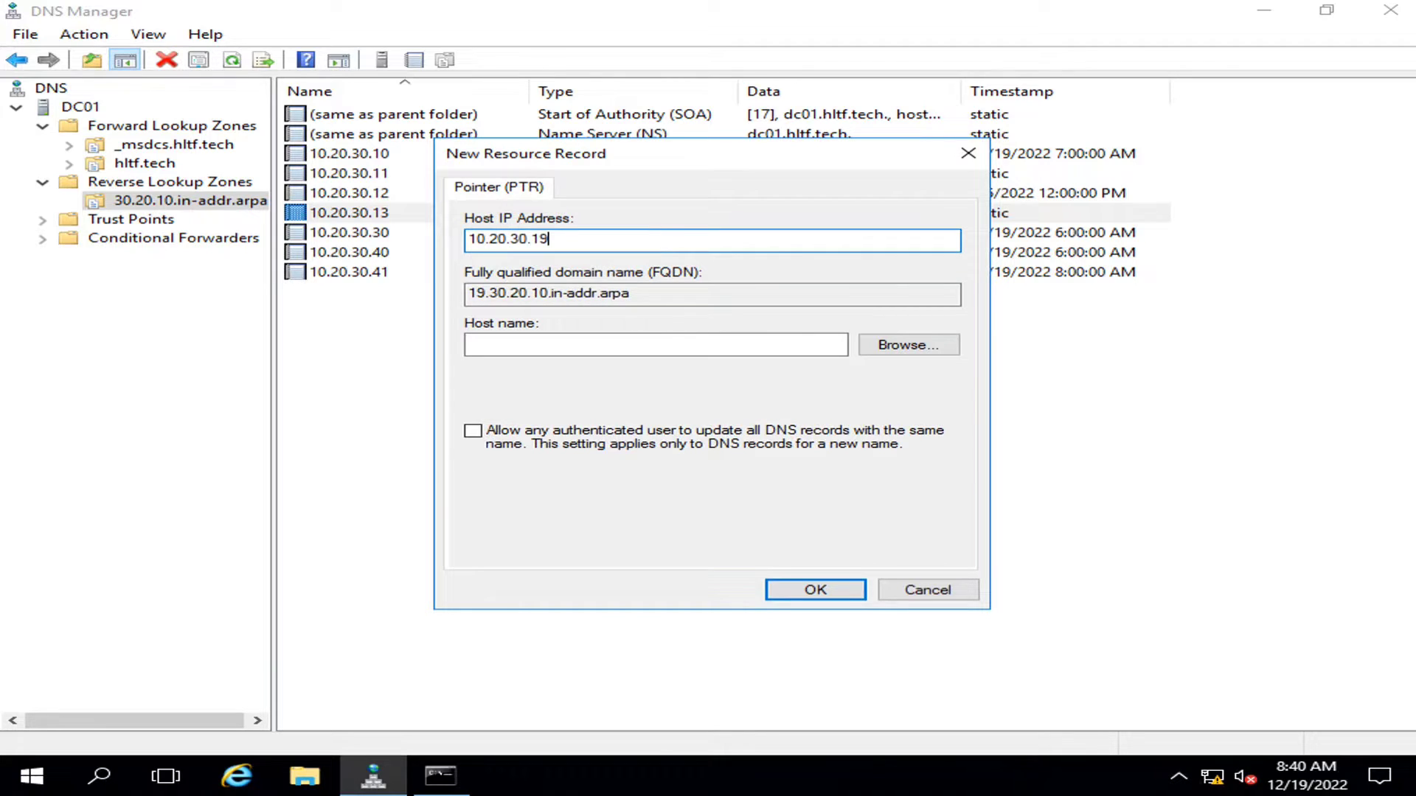
left_click(865, 350)
double_click(517, 325)
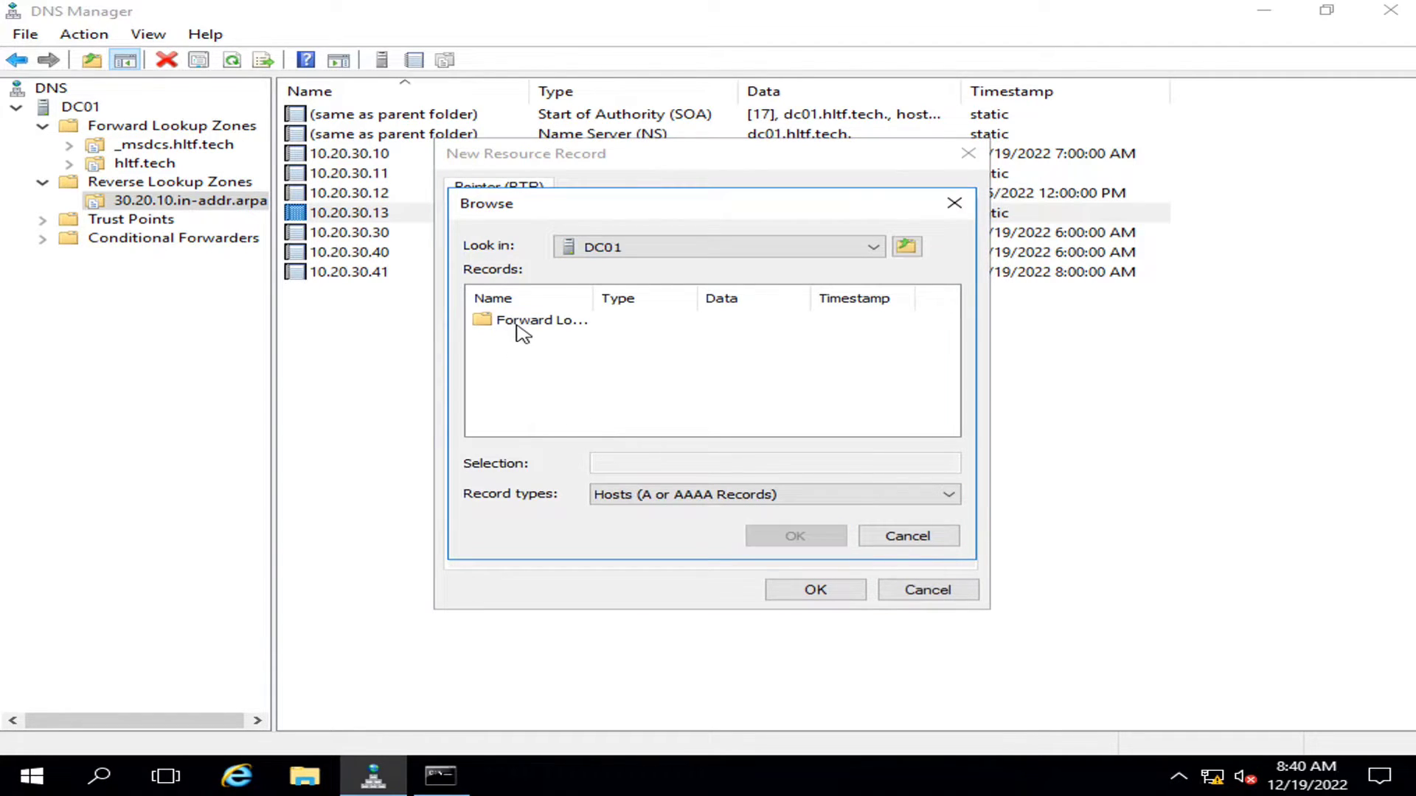
double_click(529, 324)
double_click(538, 341)
scroll(565, 380, "down", 2)
scroll(565, 379, "down", 1)
left_click(547, 408)
left_click(752, 536)
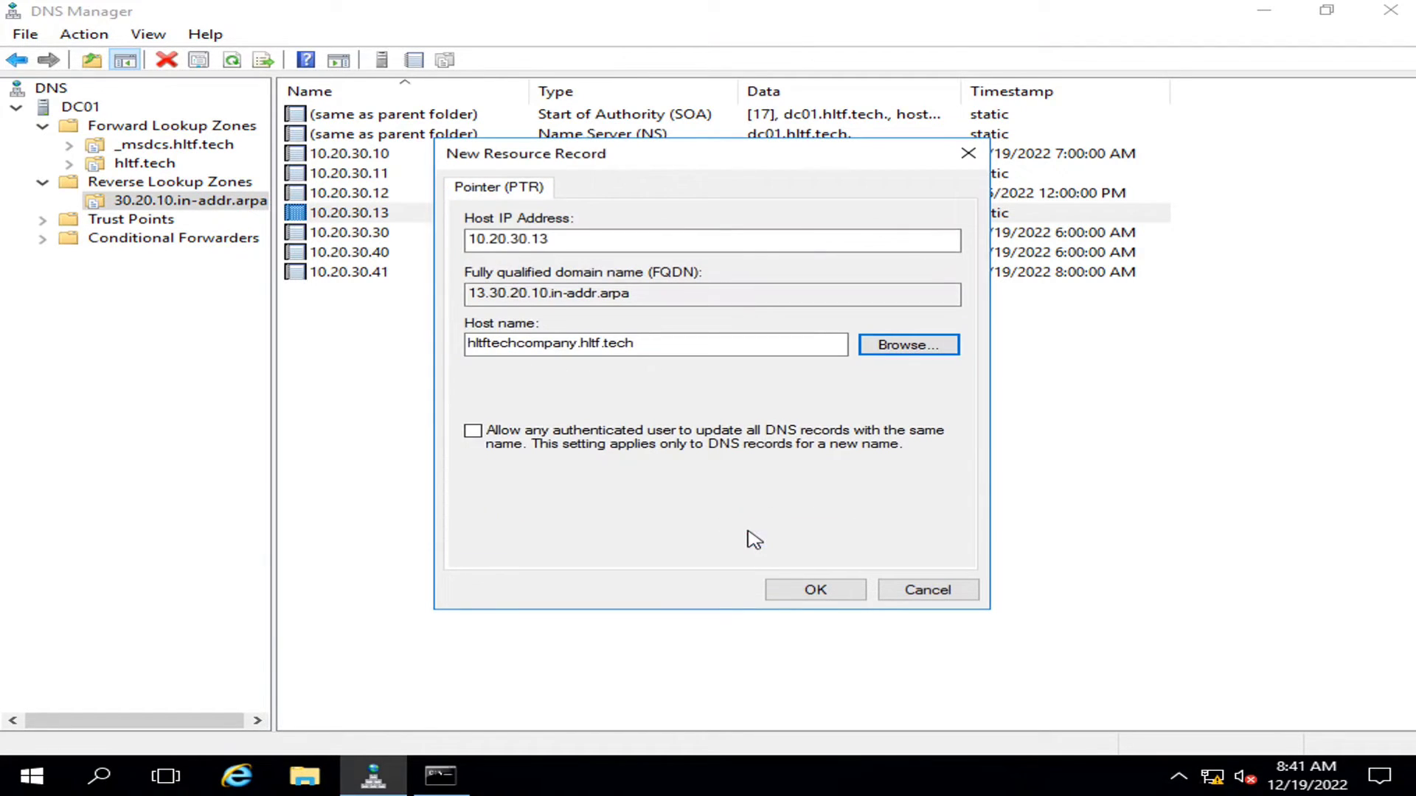
left_click(848, 590)
- Start another pointer (PTR) record in the 30.20.10.in-addr.arpa zone with the host IP address 10.20.30.13
right_click(186, 207)
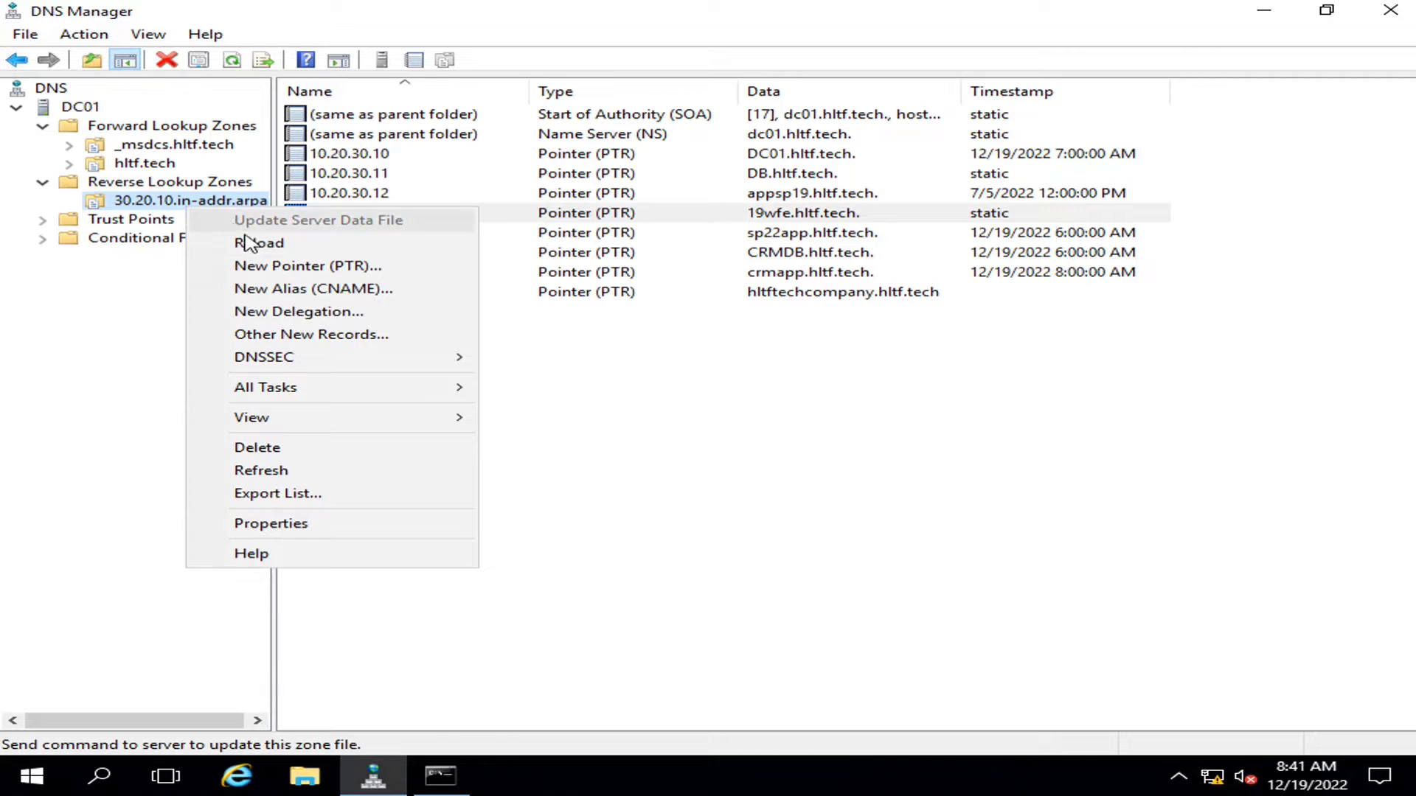
left_click(442, 267)
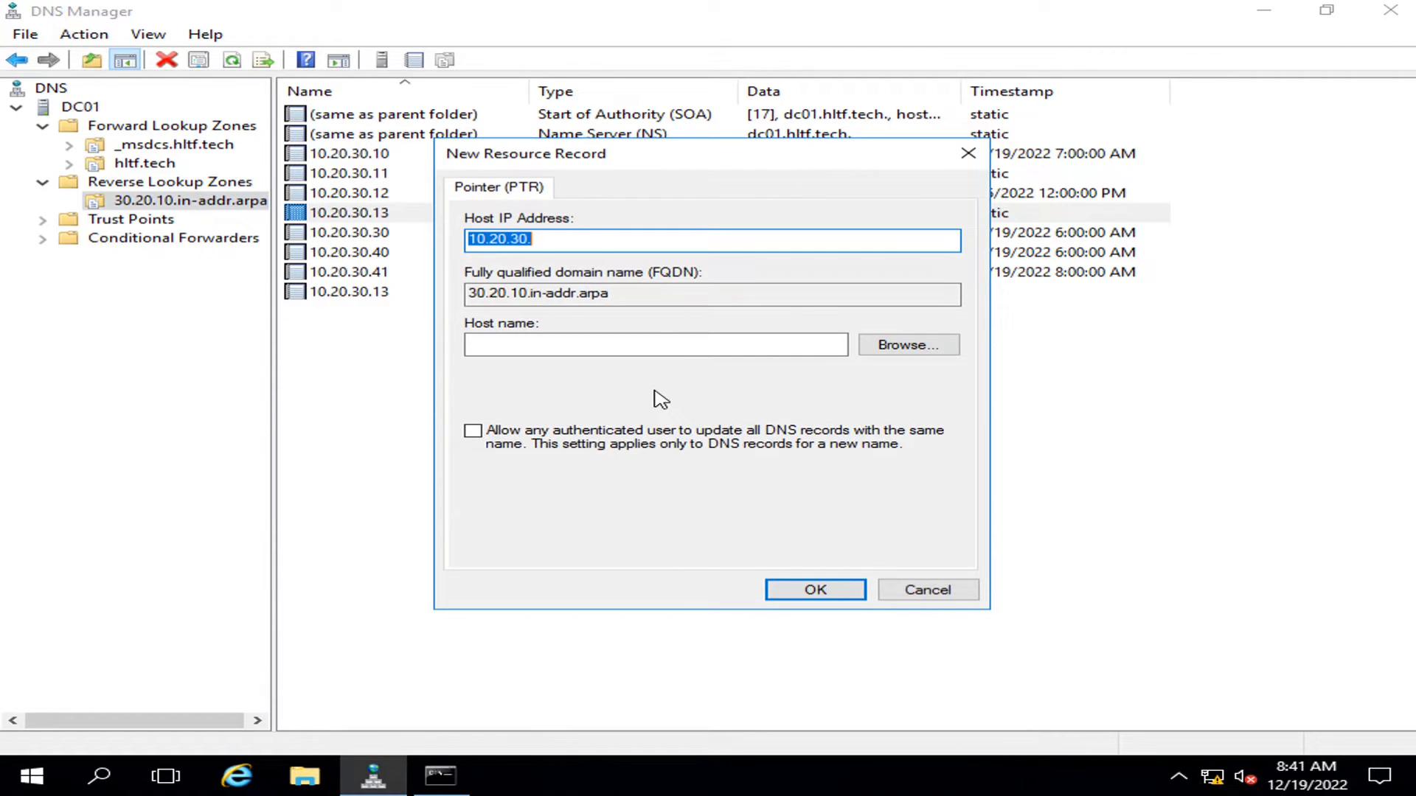
left_click(689, 246)
type("19")
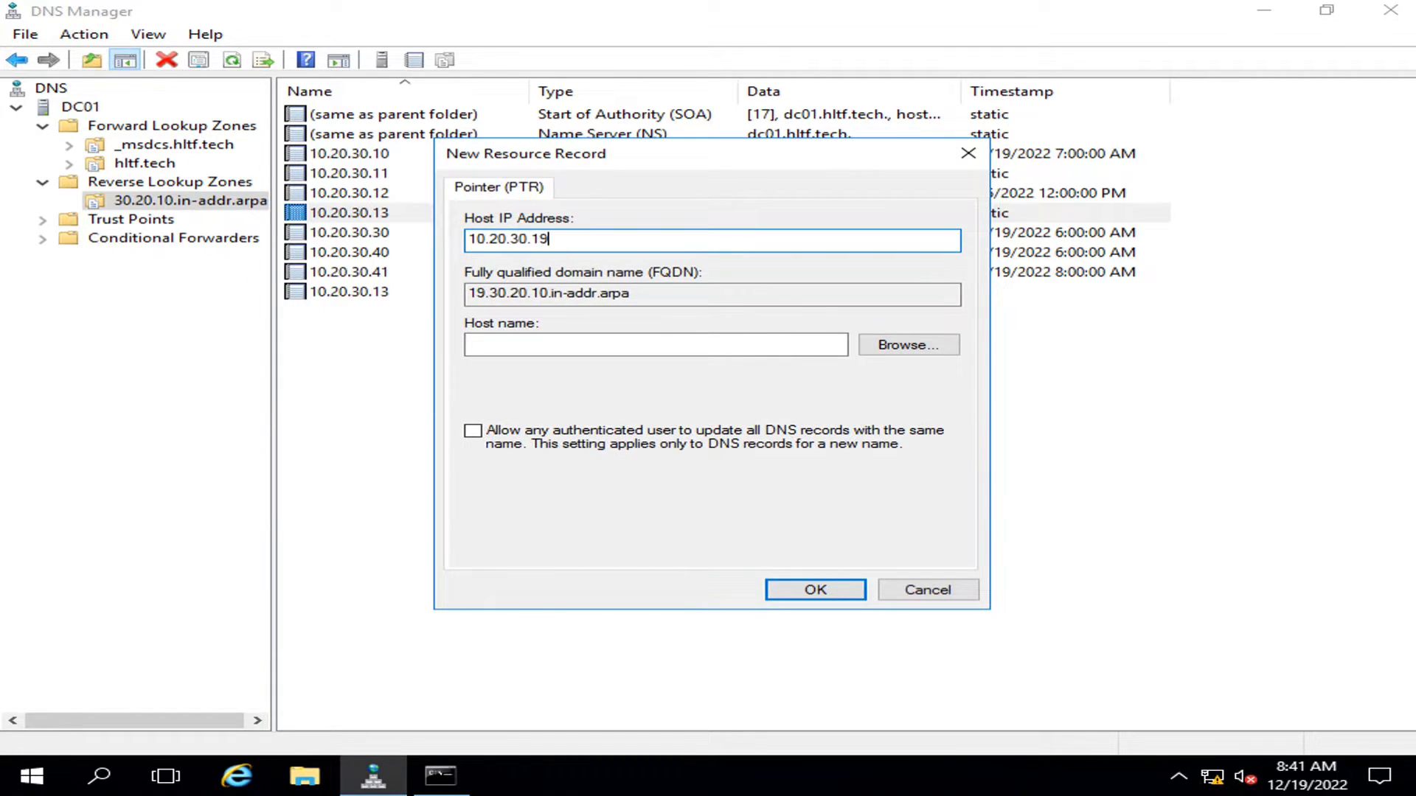
key("BackSpace")
type("3")
- Browse the hltf.tech forward zone to the host hltftechwebsite, create the pointer record for it, and refresh the zone's record list
left_click(904, 346)
double_click(521, 322)
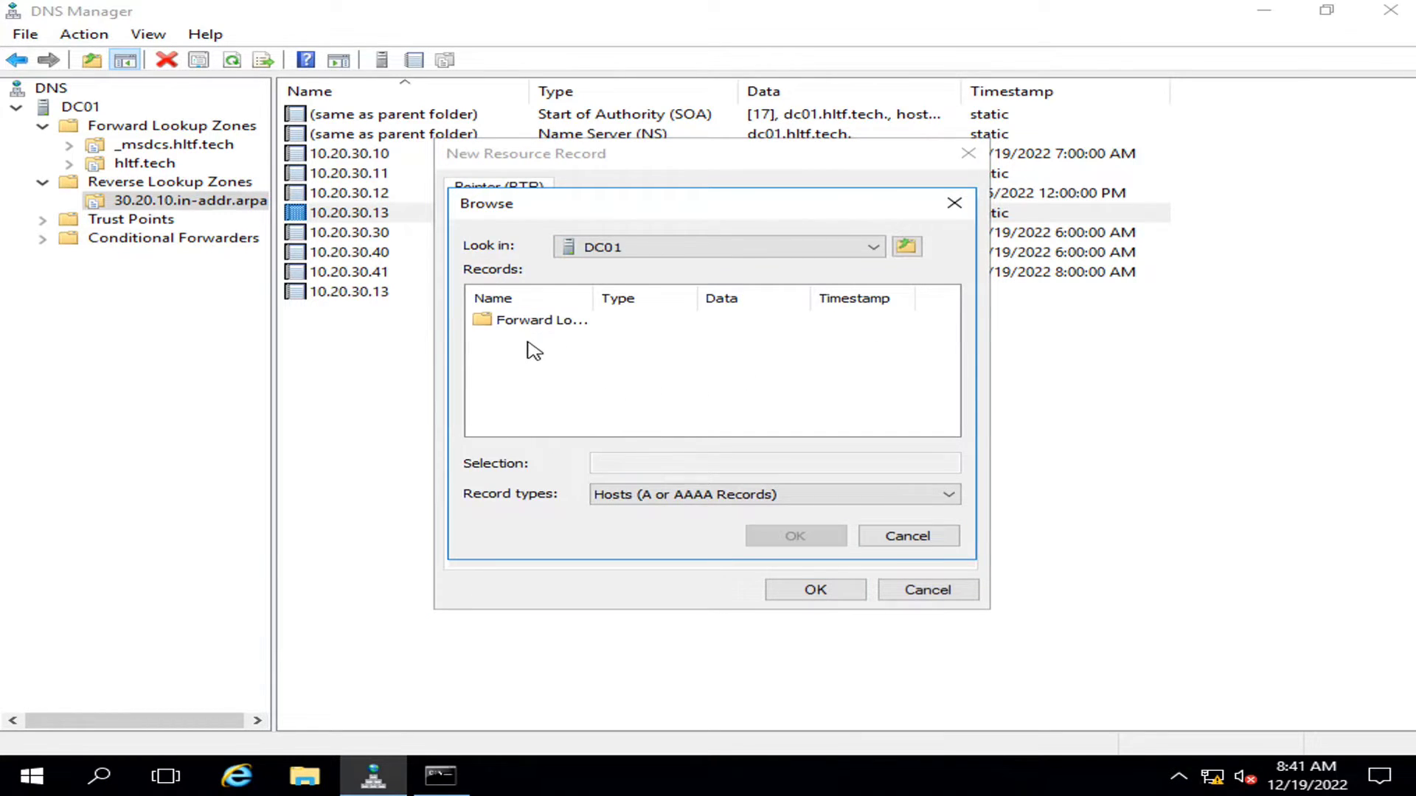
double_click(529, 323)
double_click(531, 338)
scroll(582, 407, "down", 3)
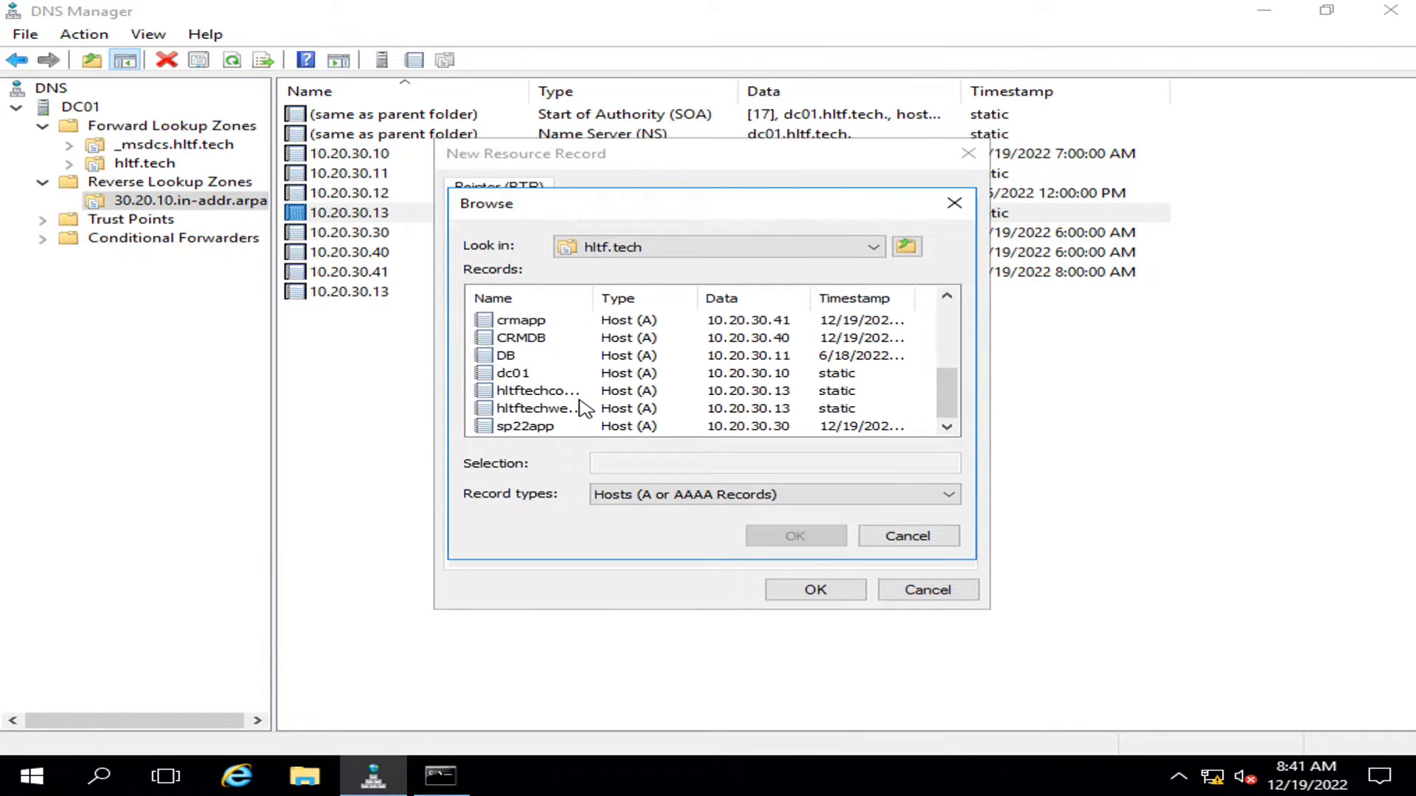
left_click(553, 410)
left_click(793, 536)
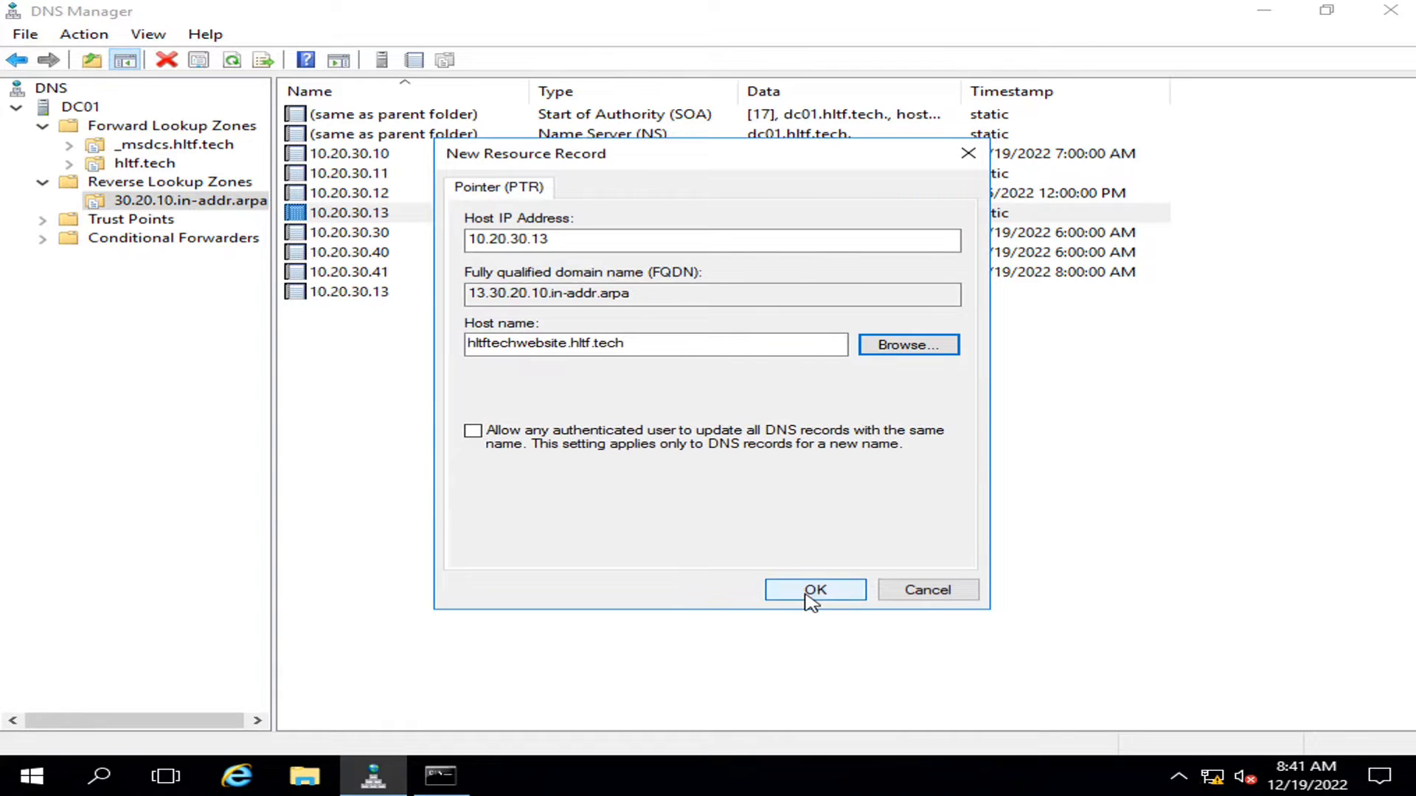
left_click(814, 590)
right_click(533, 461)
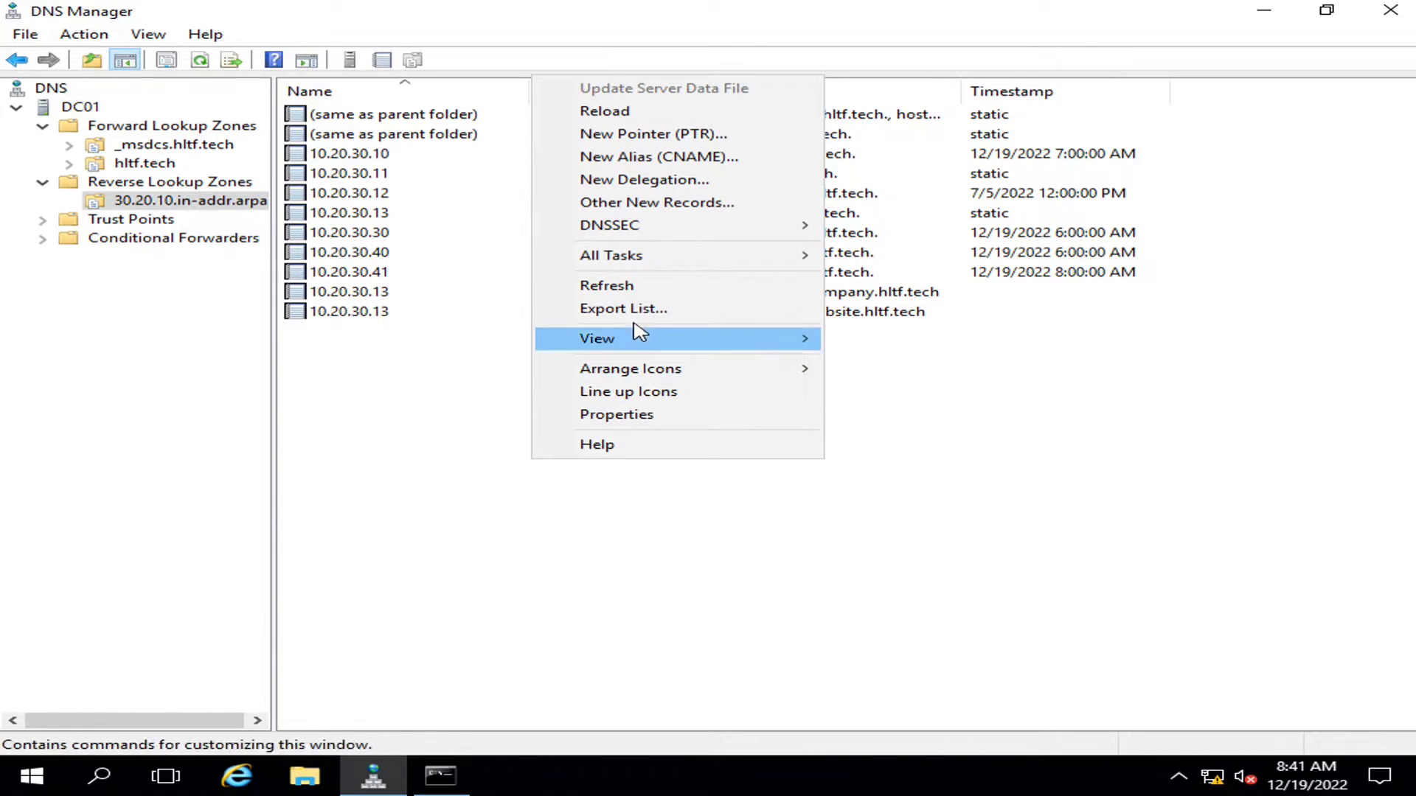
left_click(631, 286)
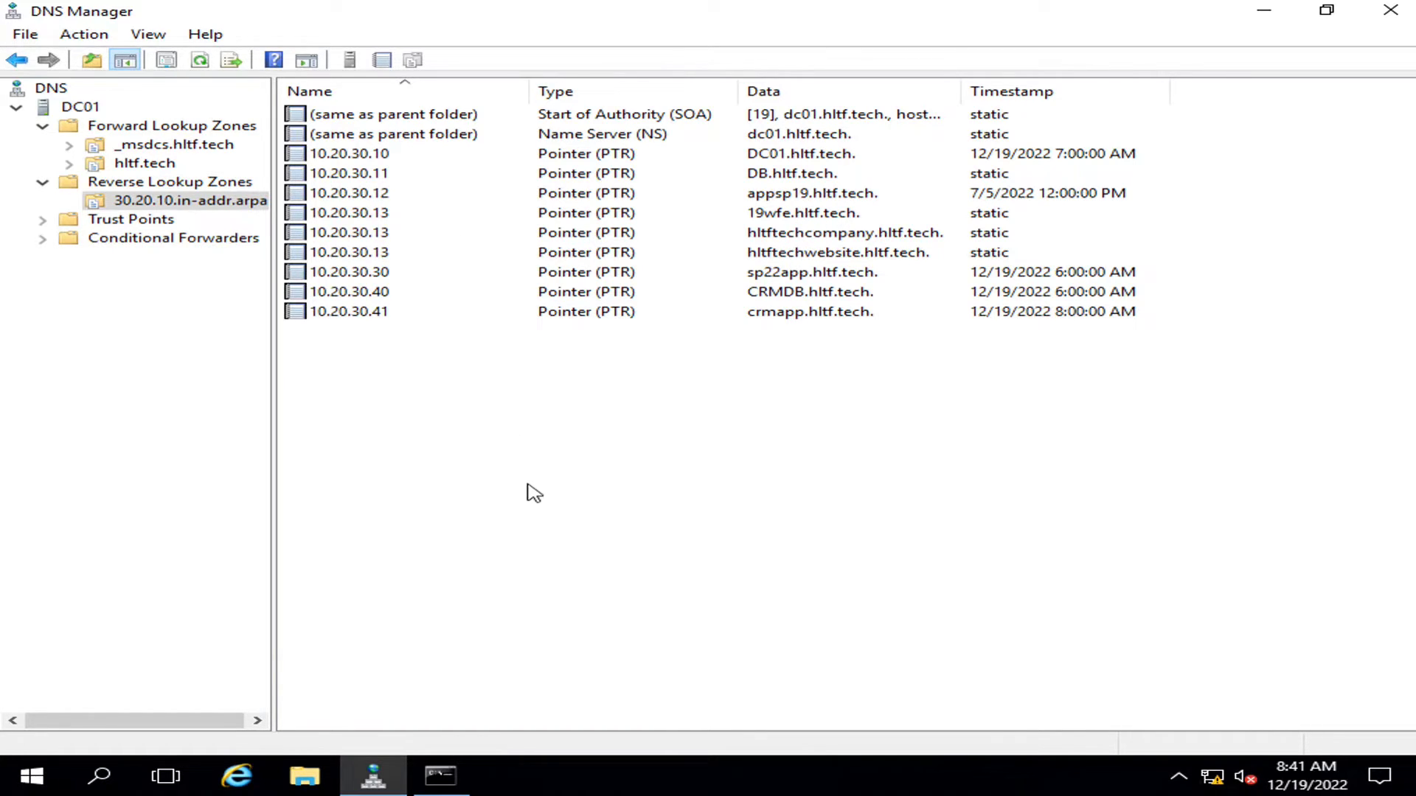
- Leave nslookup in the Command Prompt and force a Group Policy update with gpupdate /force
left_click(442, 780)
key("ctrl+z")
key("Return")
type("gpupdat")
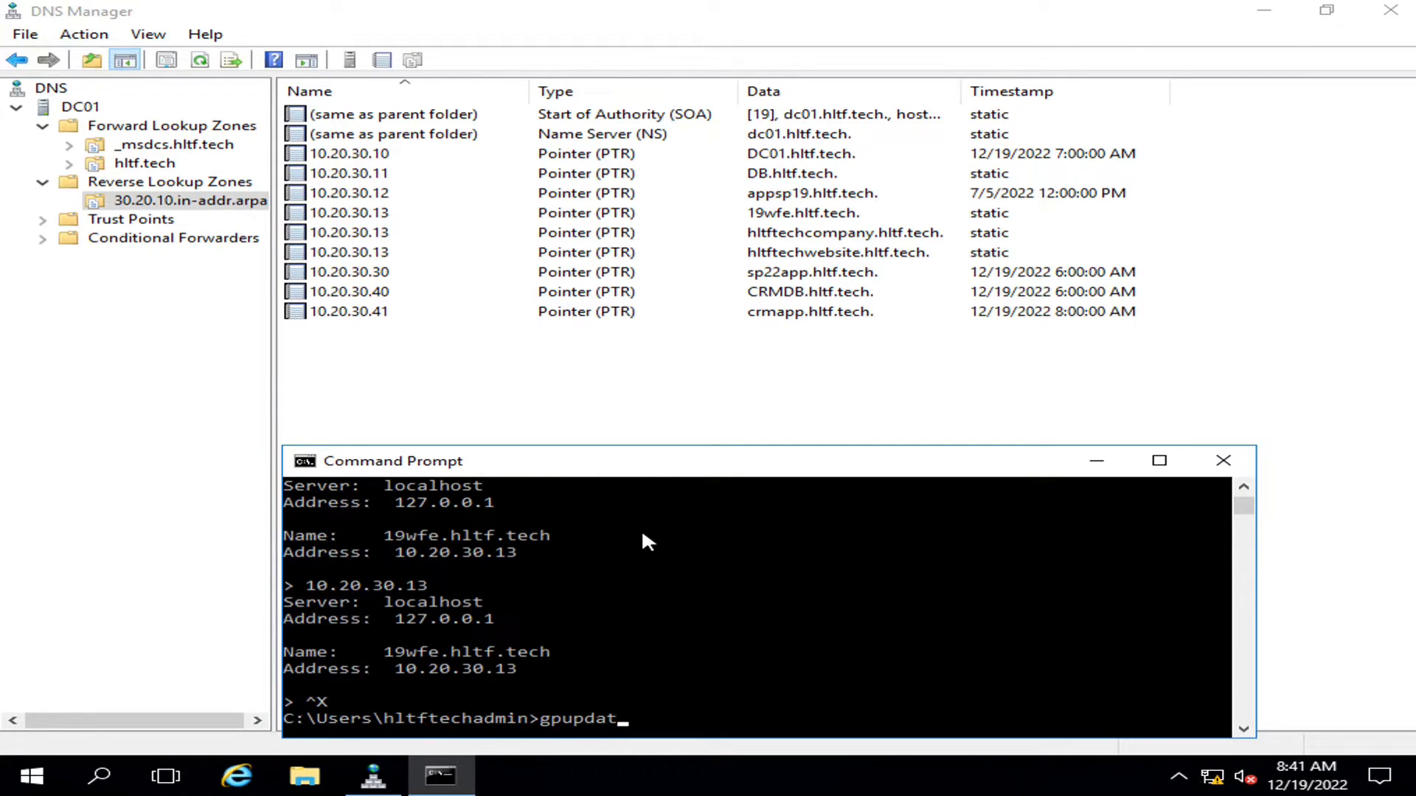
type("e /force")
key("Return")
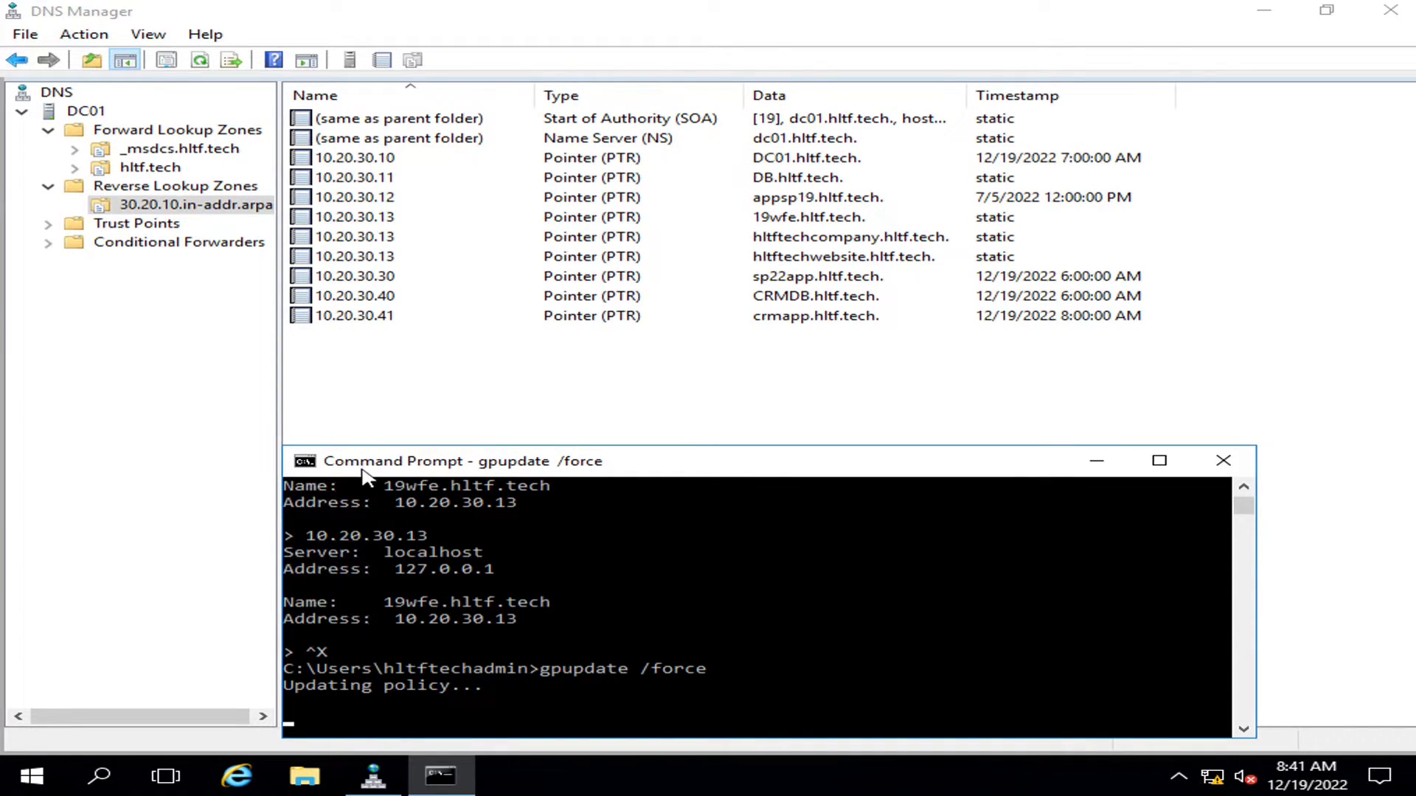
left_click_drag(709, 465, 702, 341)
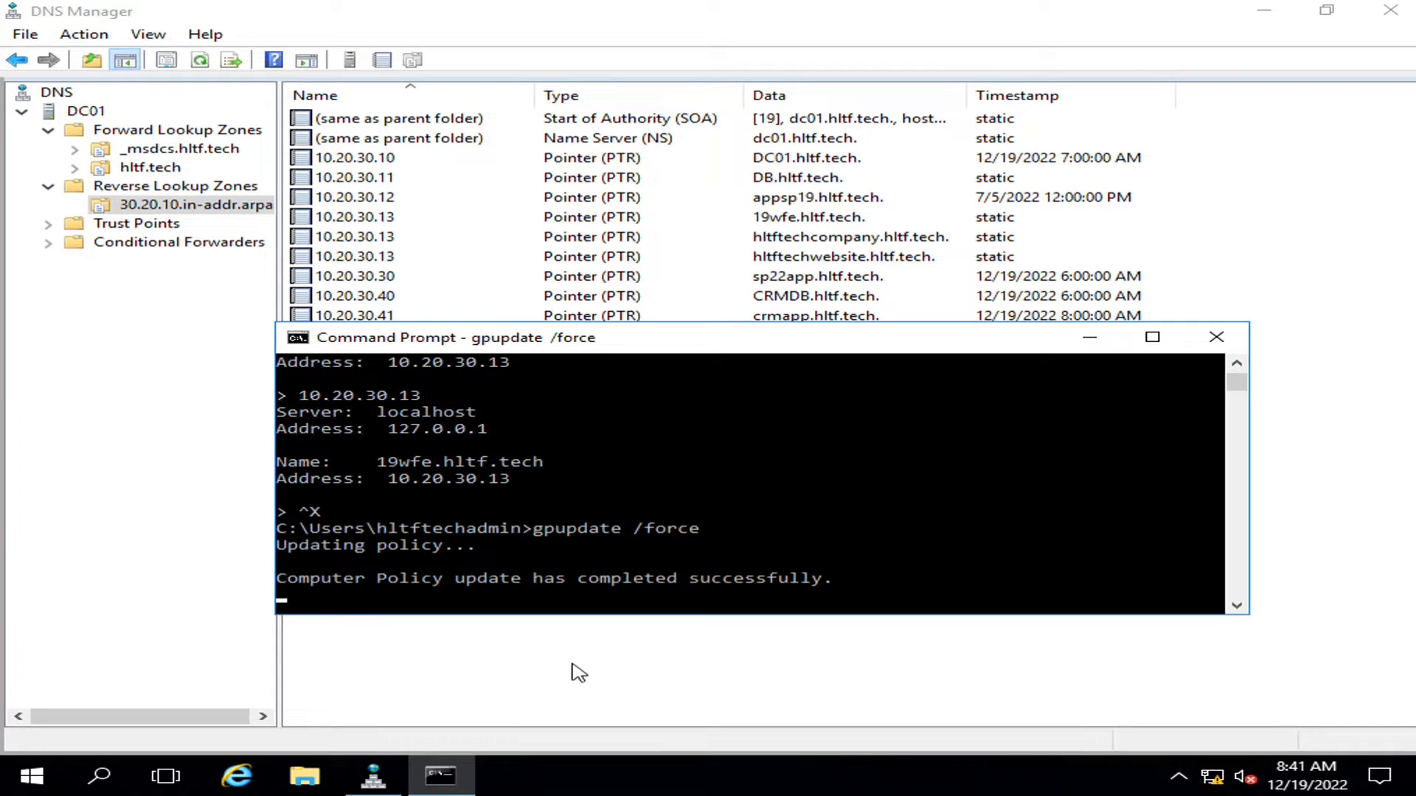
- Start nslookup again and query 10.20.30.13 four times, comparing the host name returned by each reverse lookup
key("Up")
key("Up")
key("Return")
key("Up")
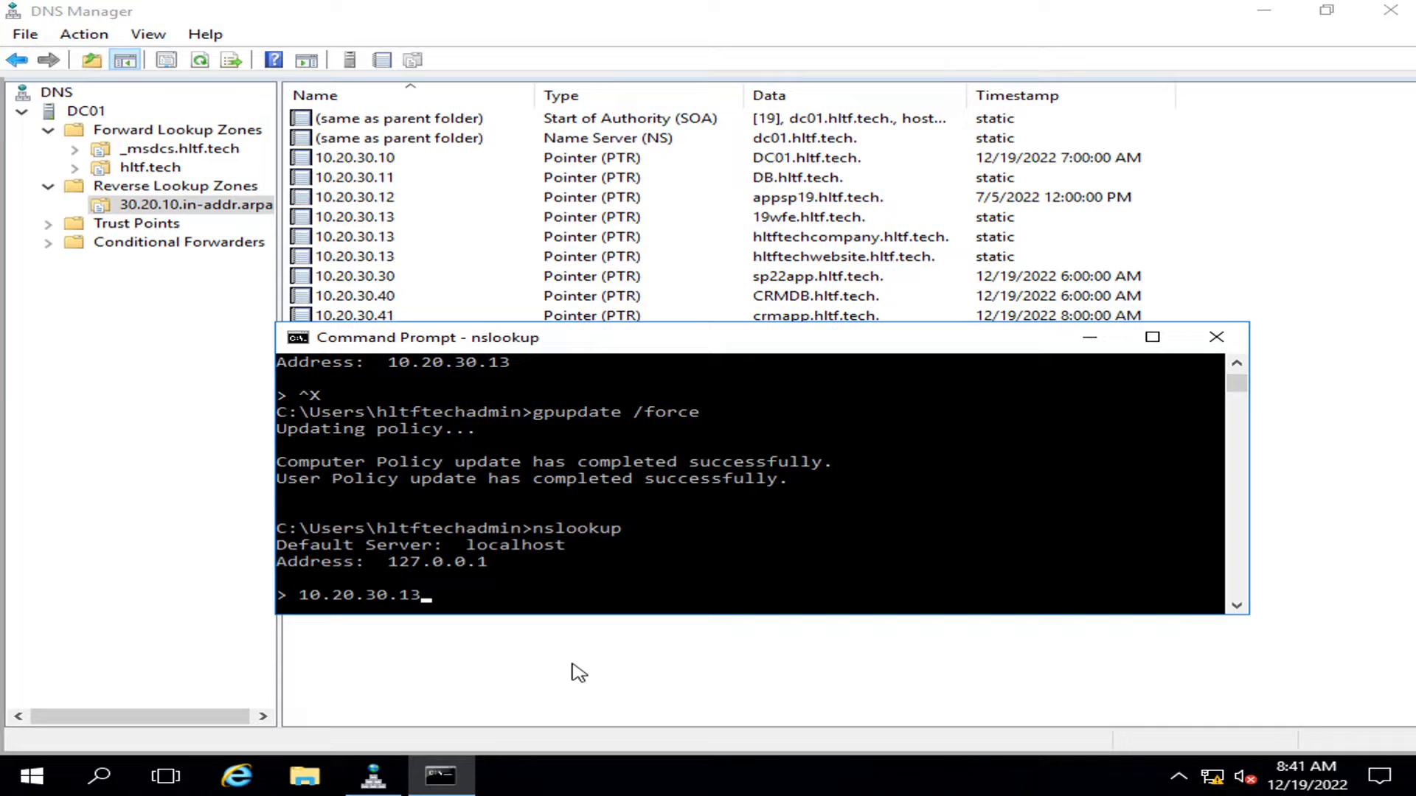
key("Return")
key("Up")
key("Return")
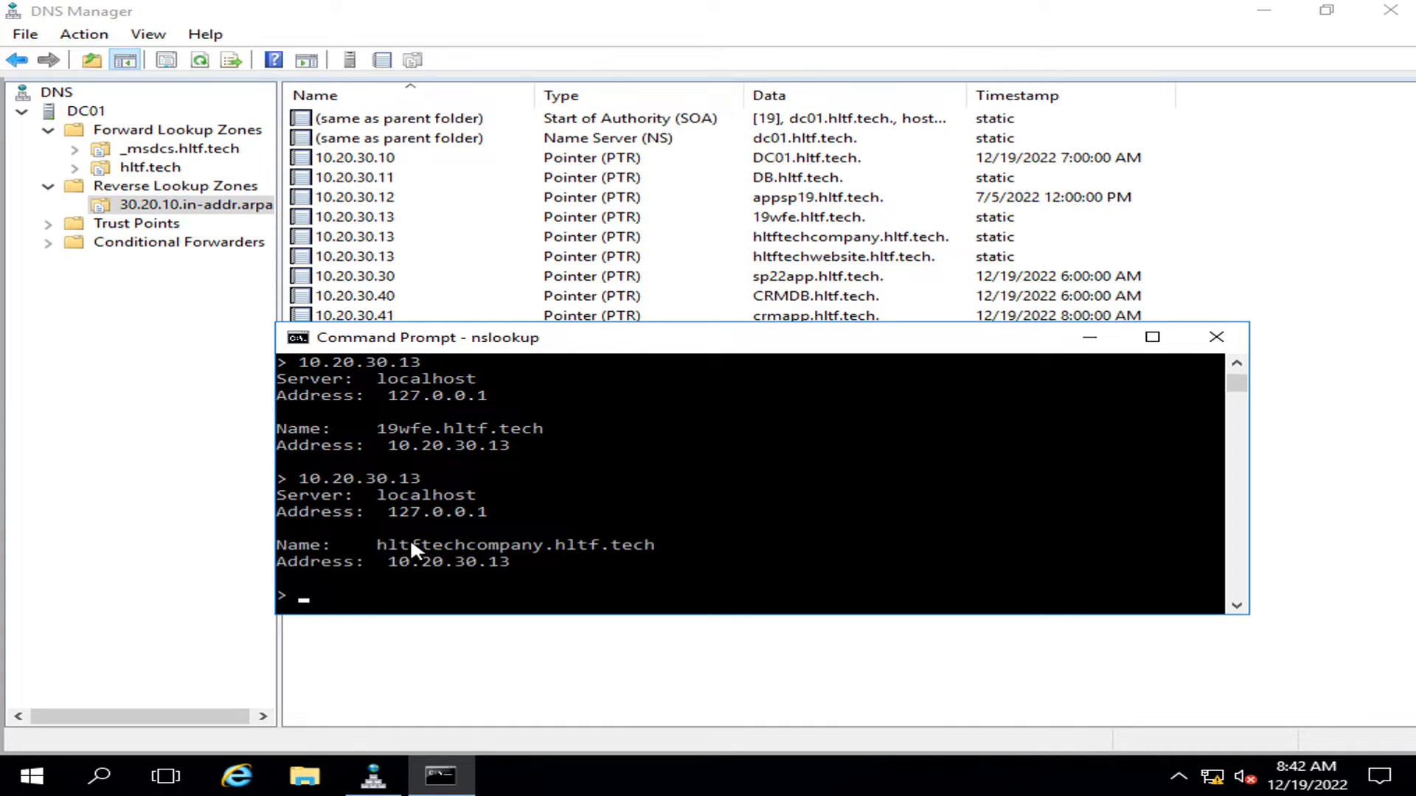
key("Up")
key("Return")
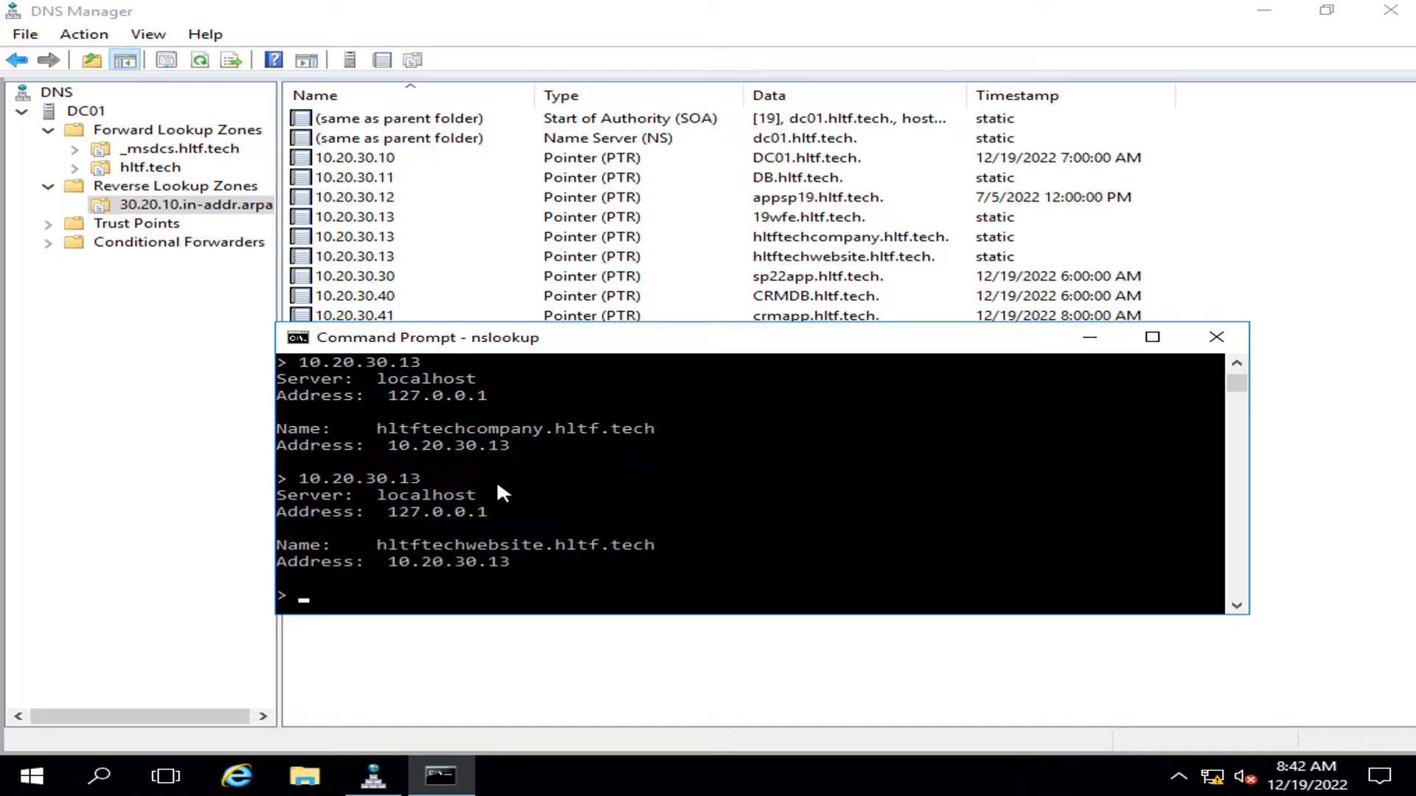
key("Up")
key("Return")
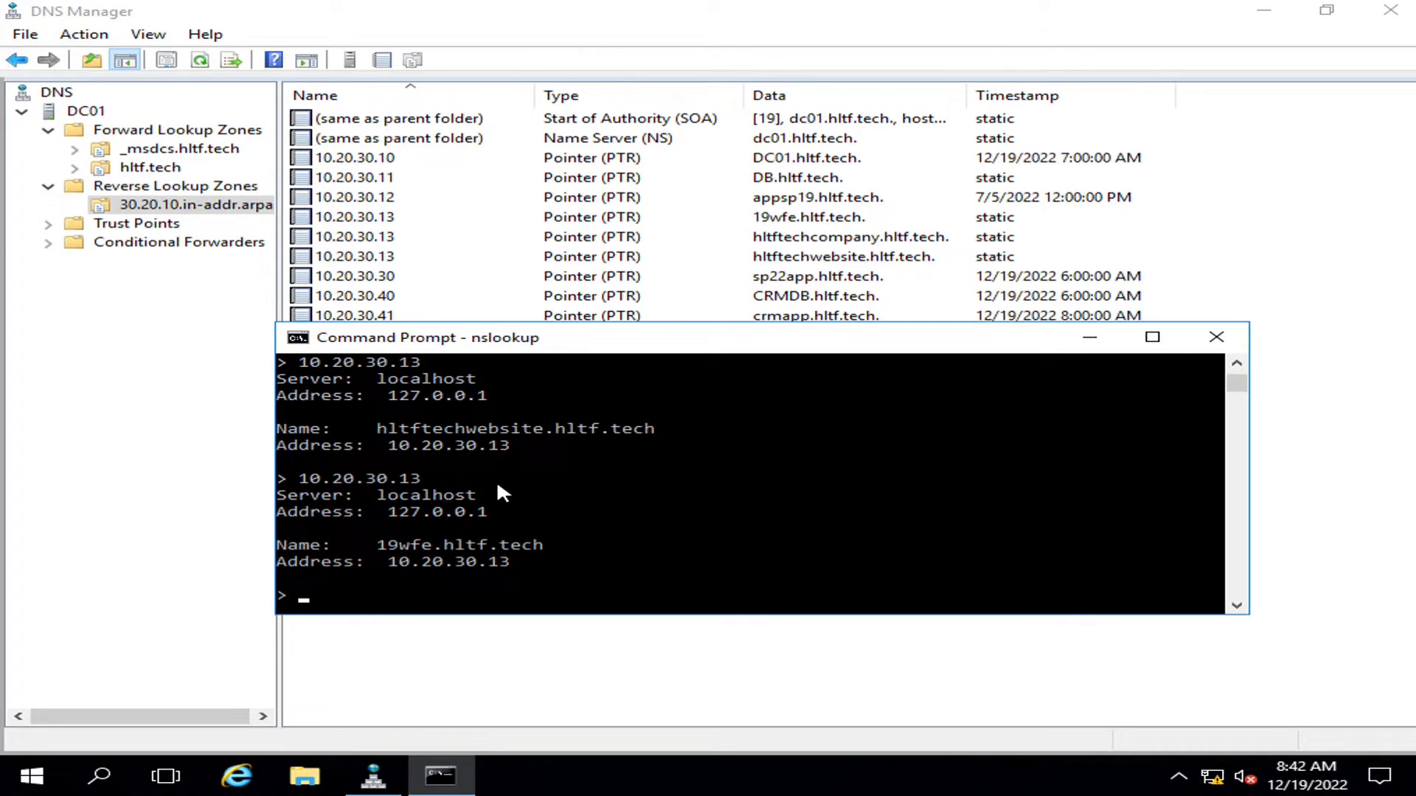
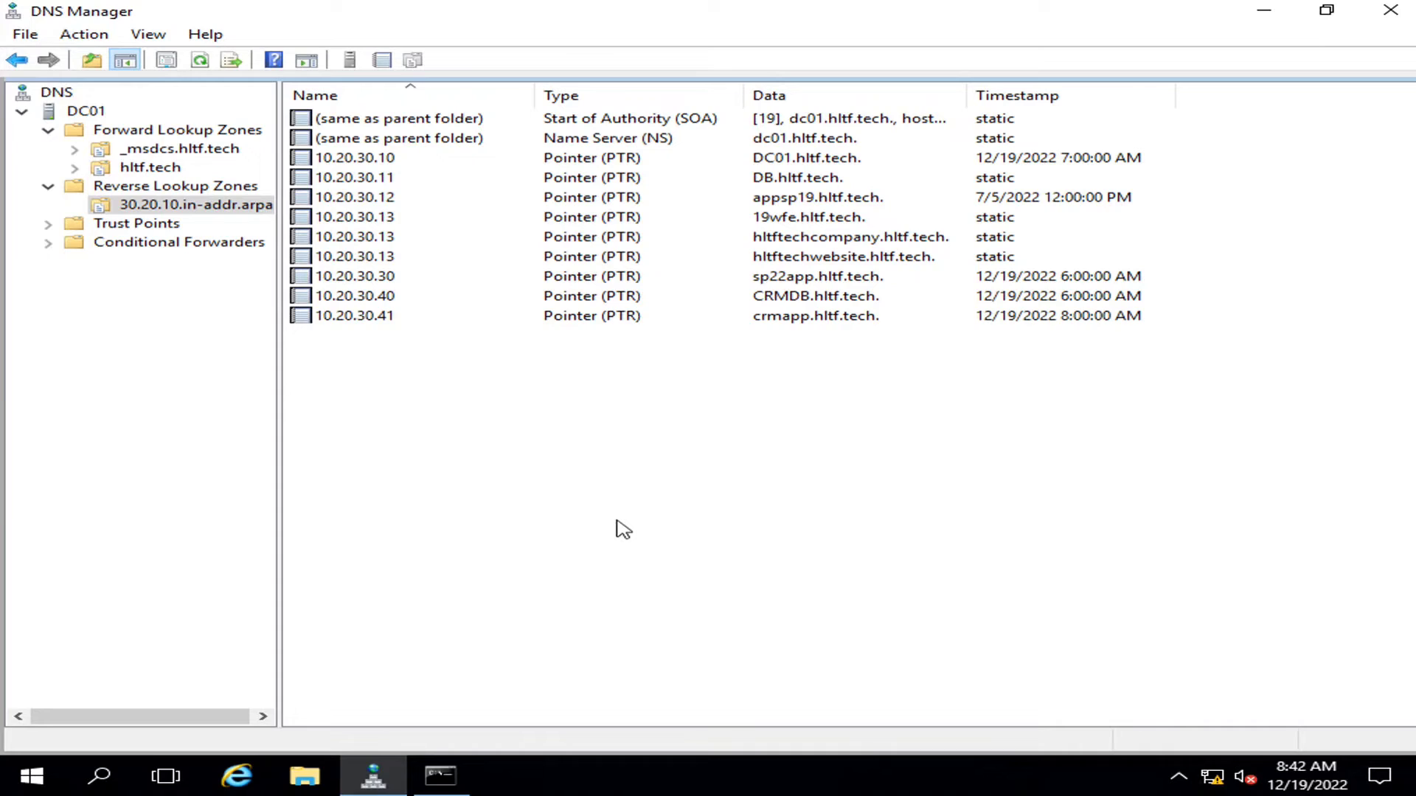
- Try to look up hktftechcompany and hktftechcompany.hltftech in a new nslookup session in the Command Prompt, and leave the session
left_click(440, 775)
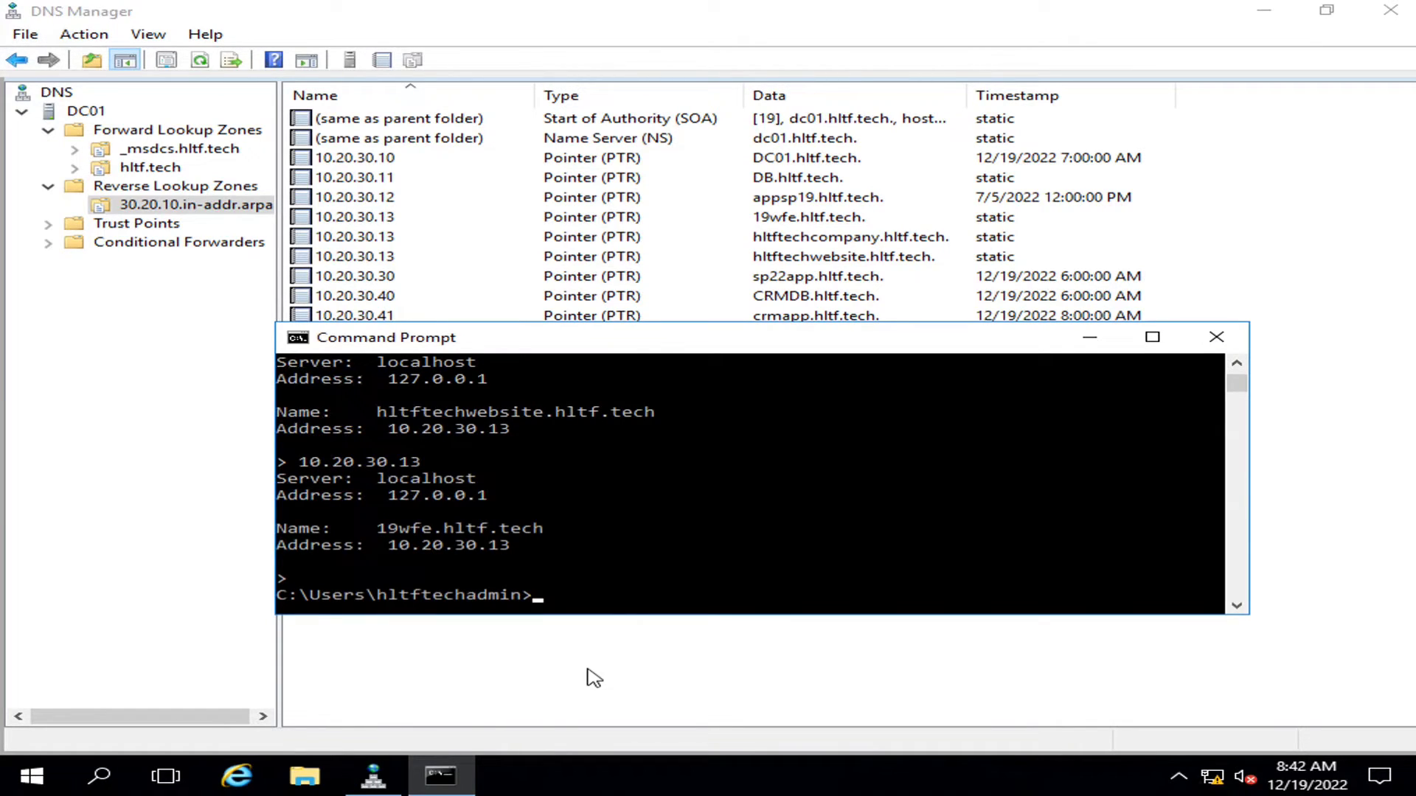
type("nslookup")
key("Return")
type("hktftechcompany")
key("Return")
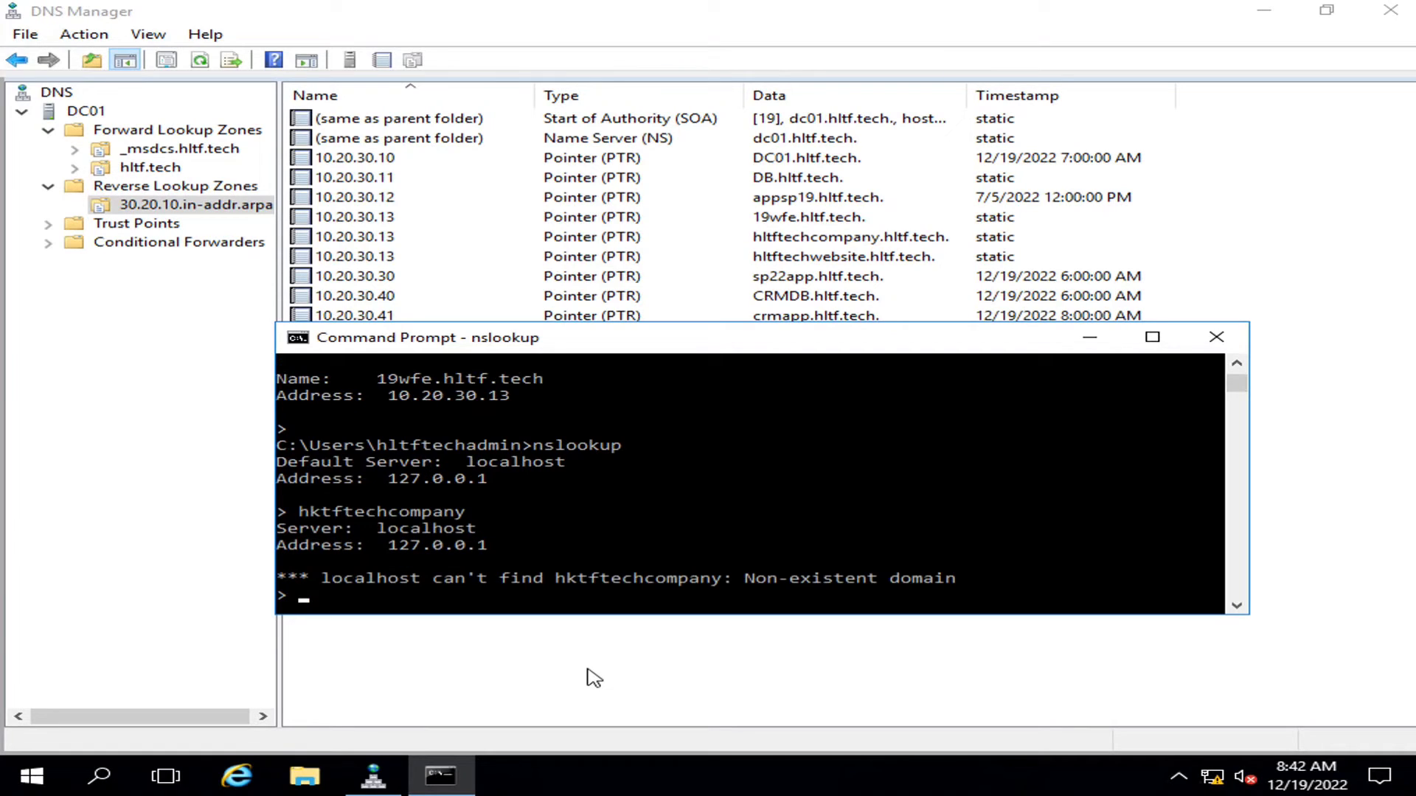
key("Up")
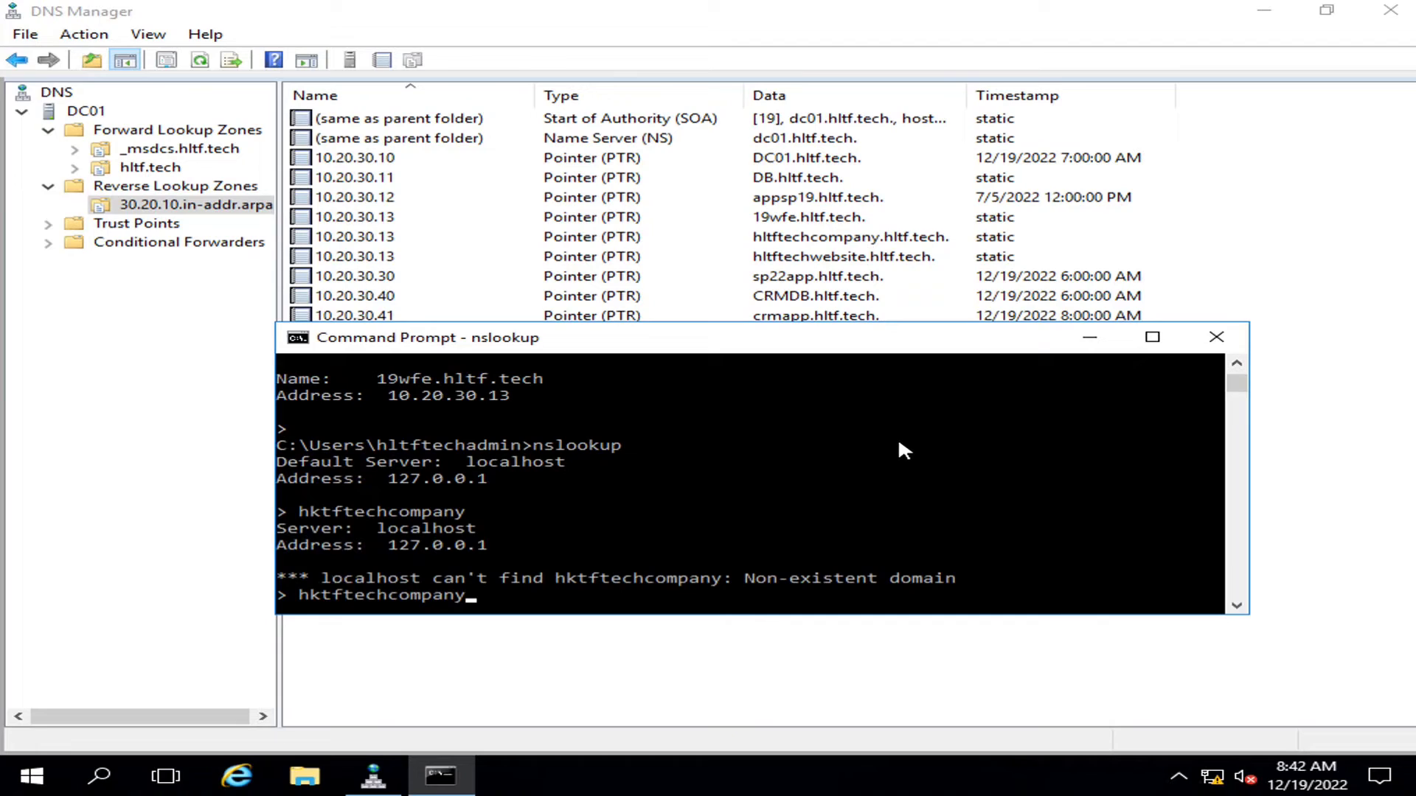
type(".hltftech")
key("Return")
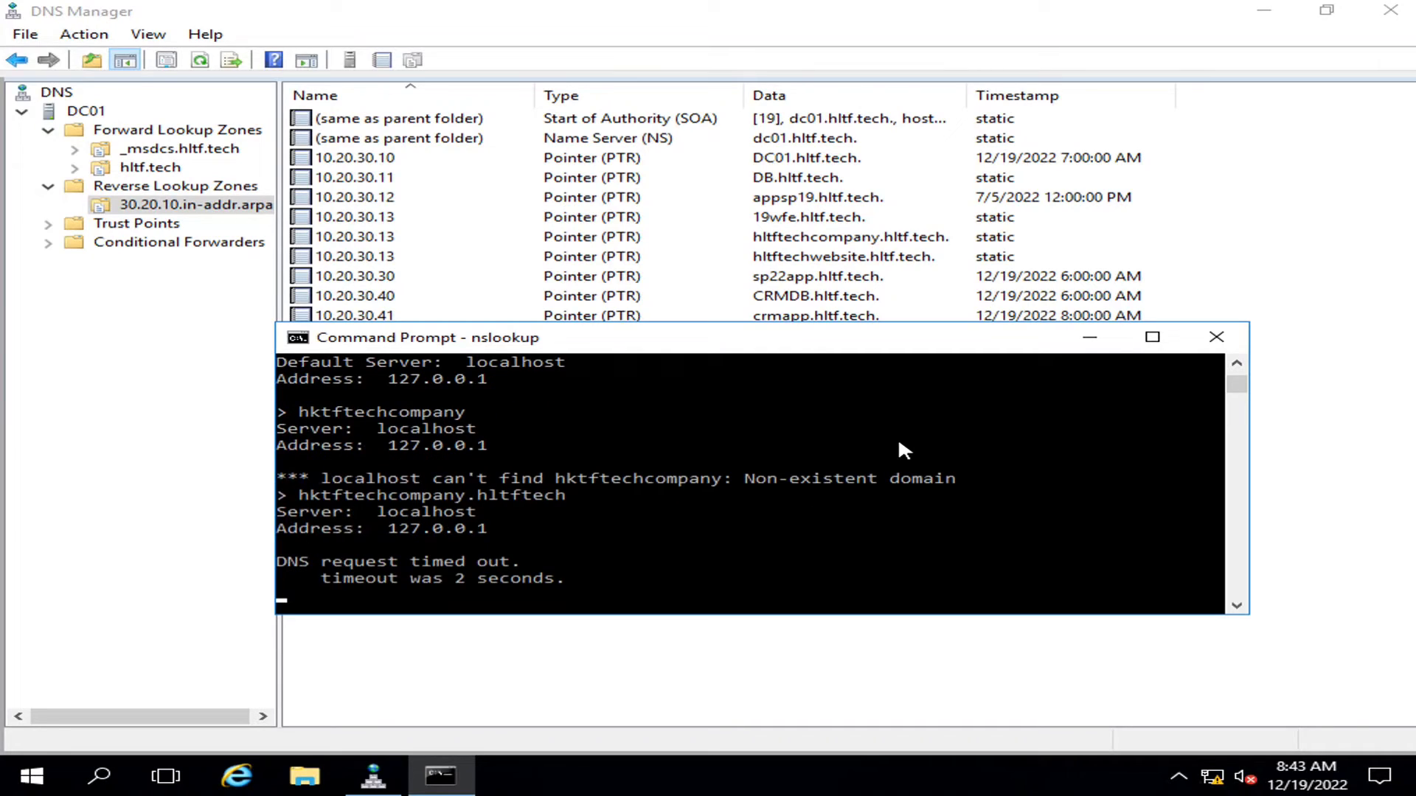
key("Up")
key("ctrl+c")
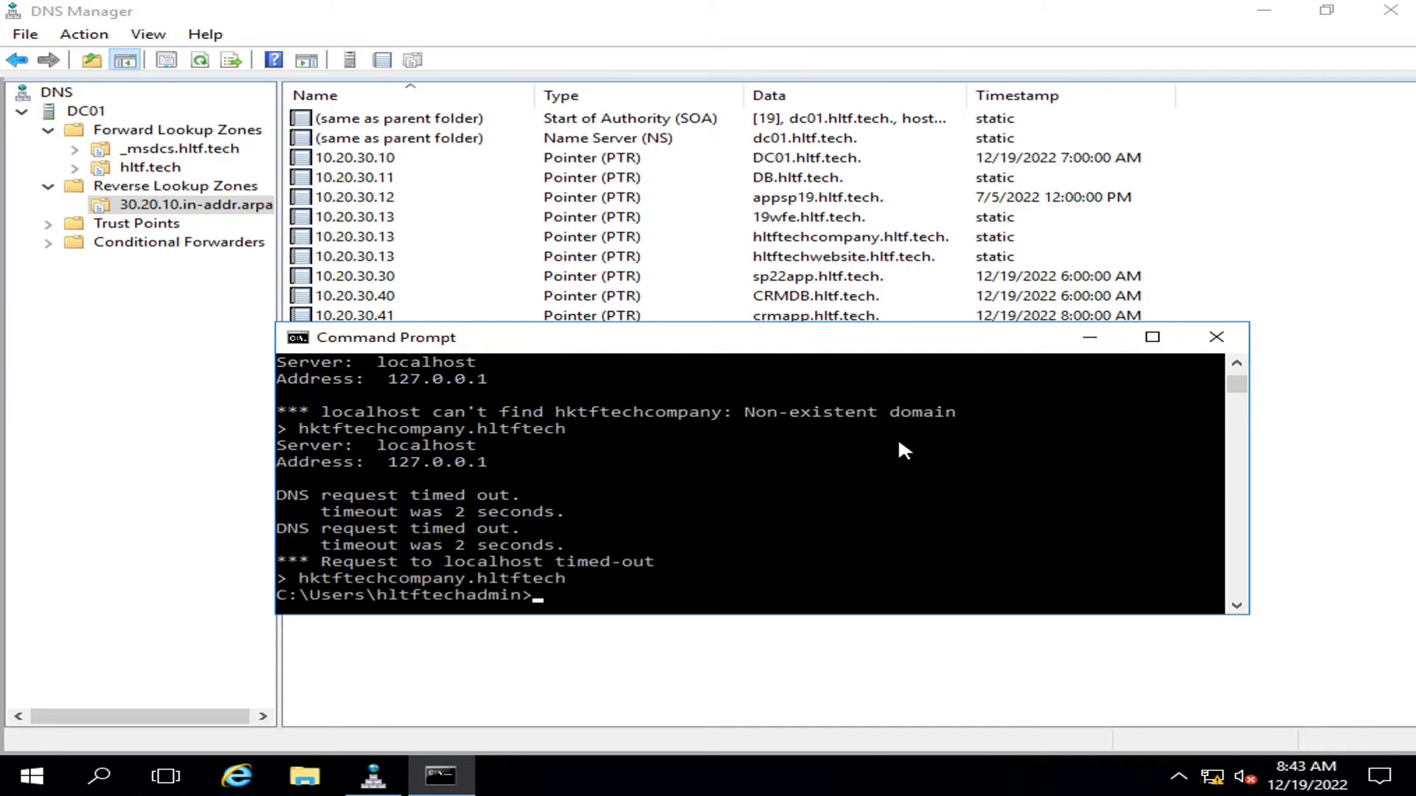
- Restart nslookup and look up the address of the host hltftechcompany
type("nslookup")
key("Up")
key("Down")
key("Return")
key("Up")
key("Up")
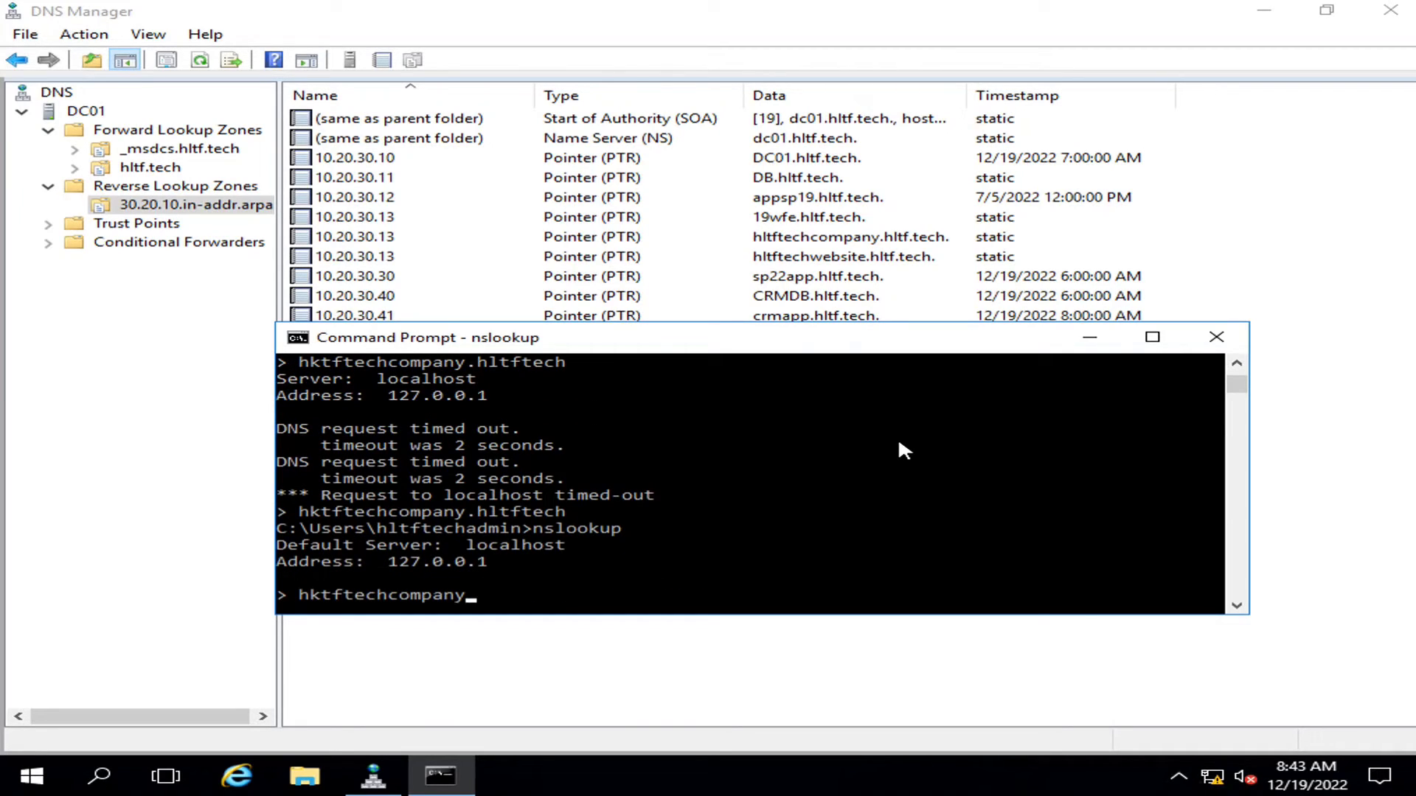
key("Home")
key("Right")
key("Right")
key("BackSpace")
type("l")
key("Return")
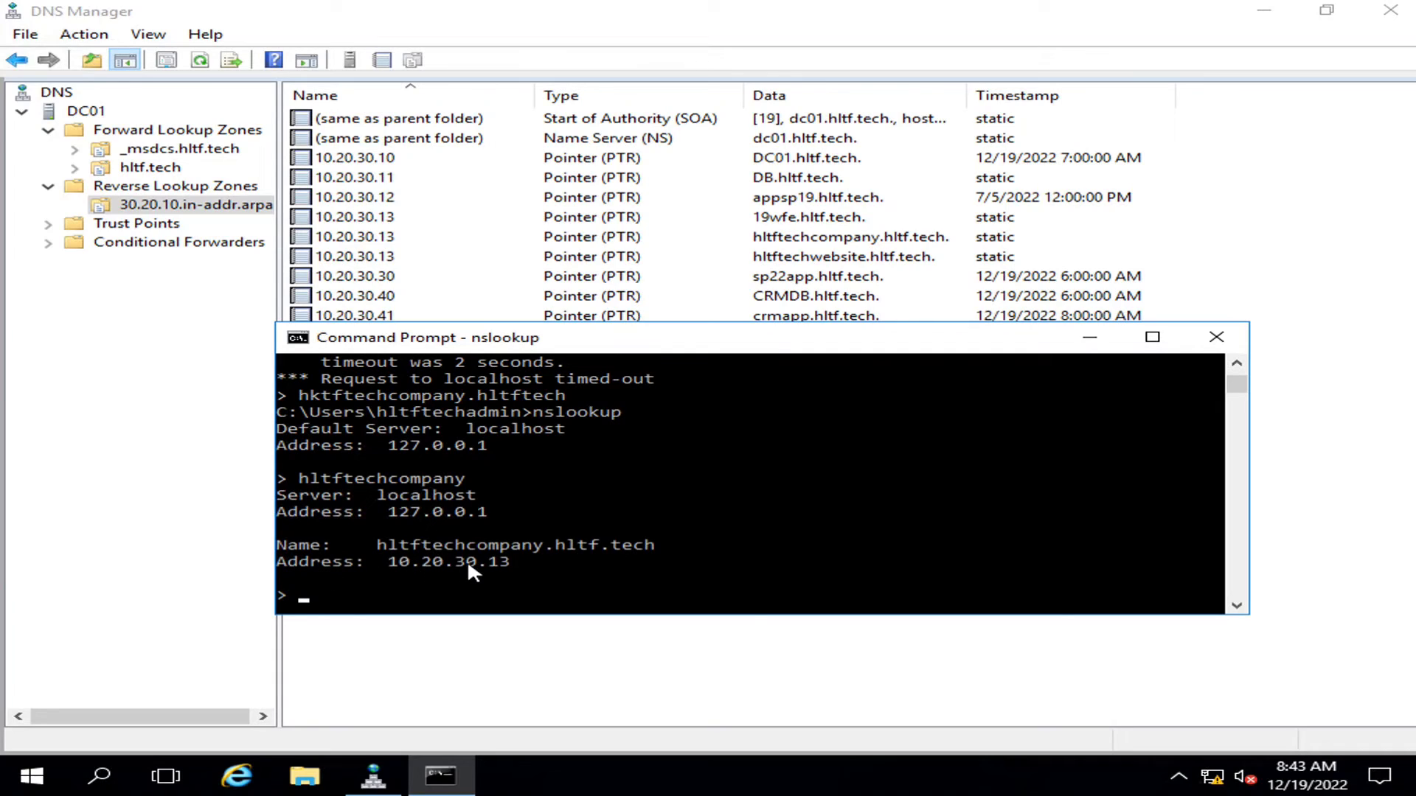
- Query 10.20.30.13 repeatedly in nslookup to recheck the returned host names, and close the Command Prompt
type("10.20.30.10")
key("BackSpace")
type("3")
key("Return")
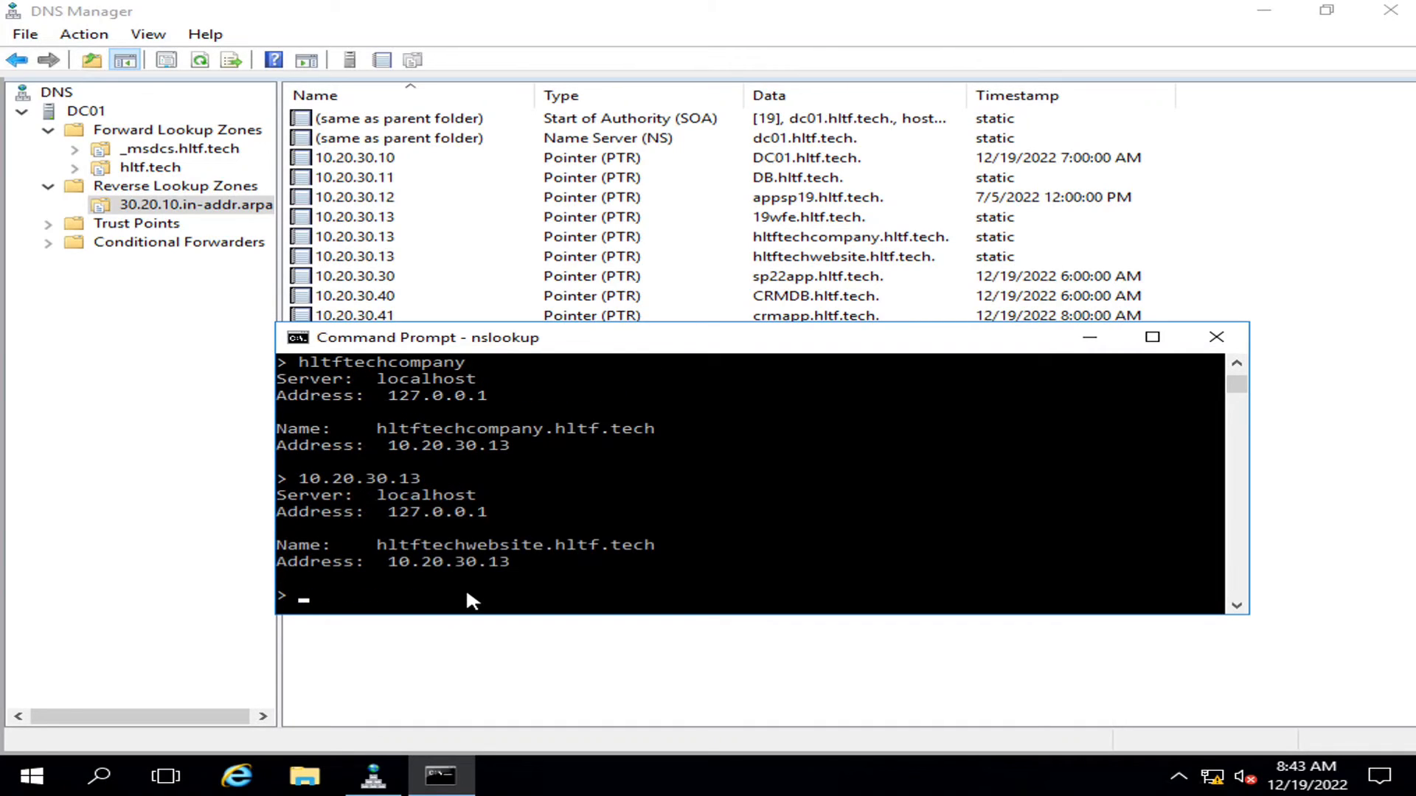
key("Return")
key("Up")
type("\\")
key("Return")
key("Up")
key("BackSpace")
key("Return")
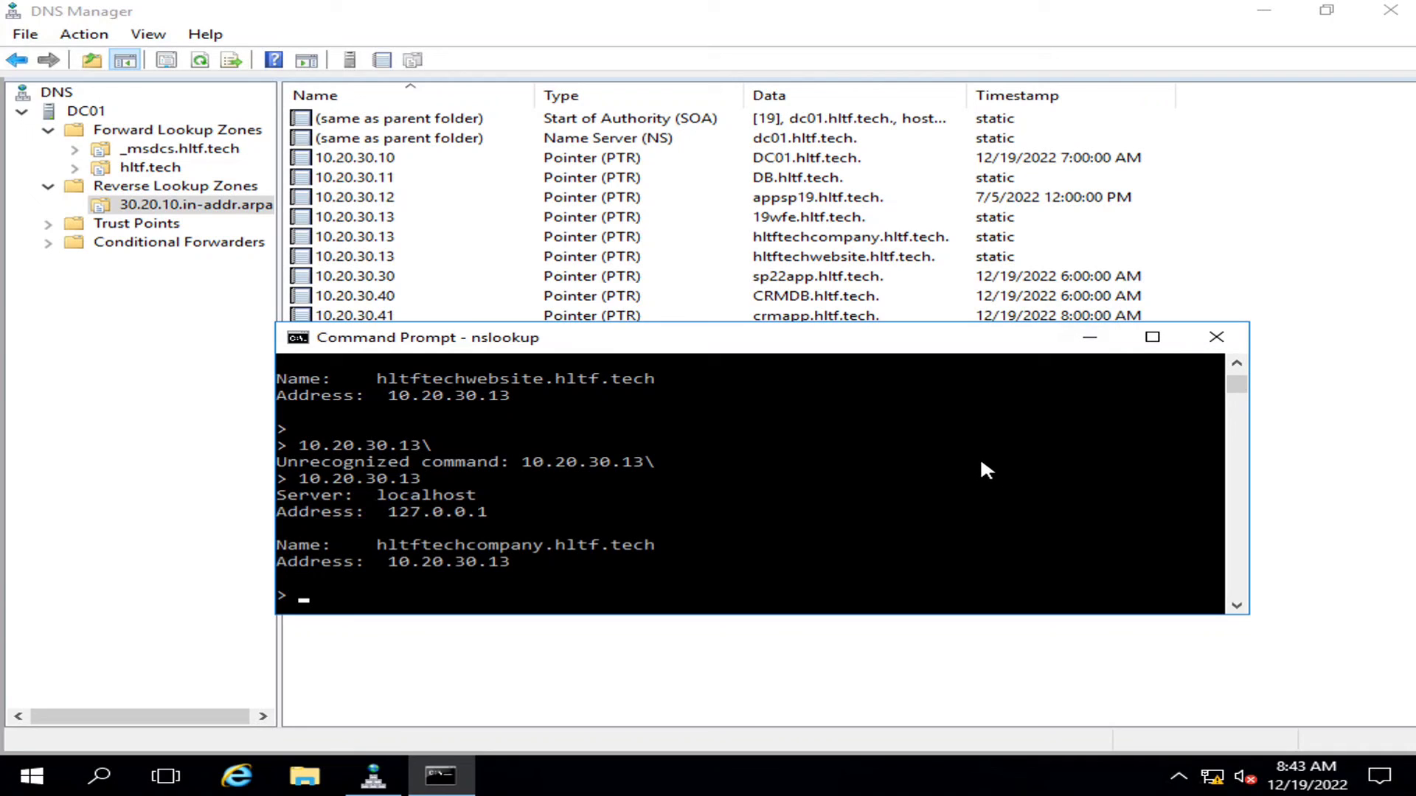
left_click(1216, 337)
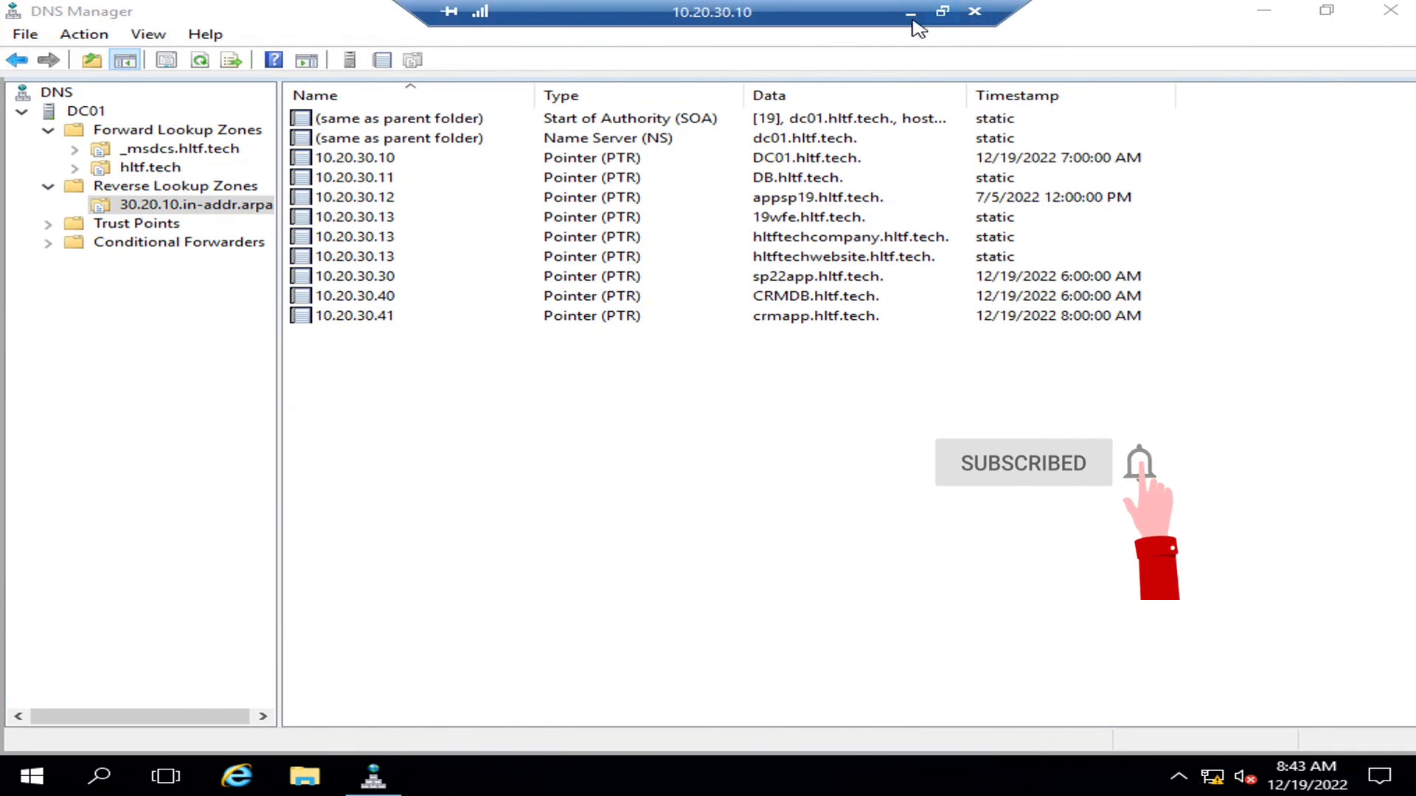